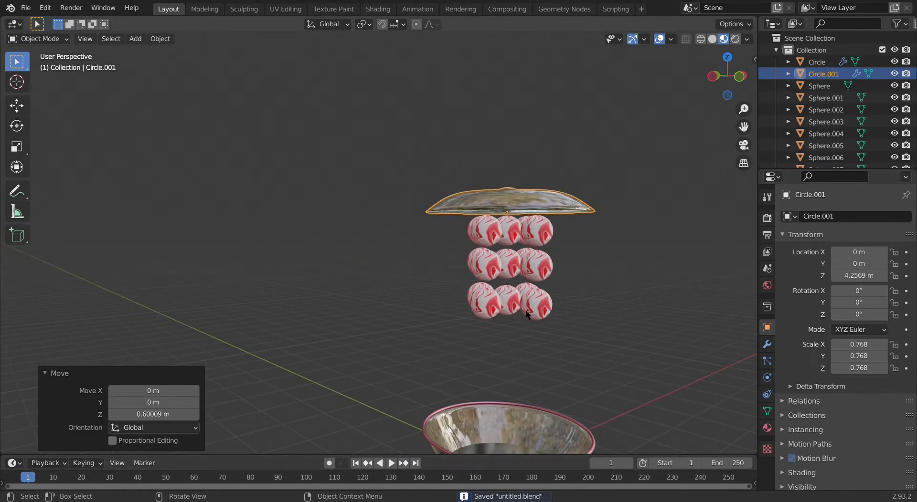
Step: Raise the lid about 0.12 m along Z and keyframe its location at frame 1
key("g")
key("z")
left_click(524, 266)
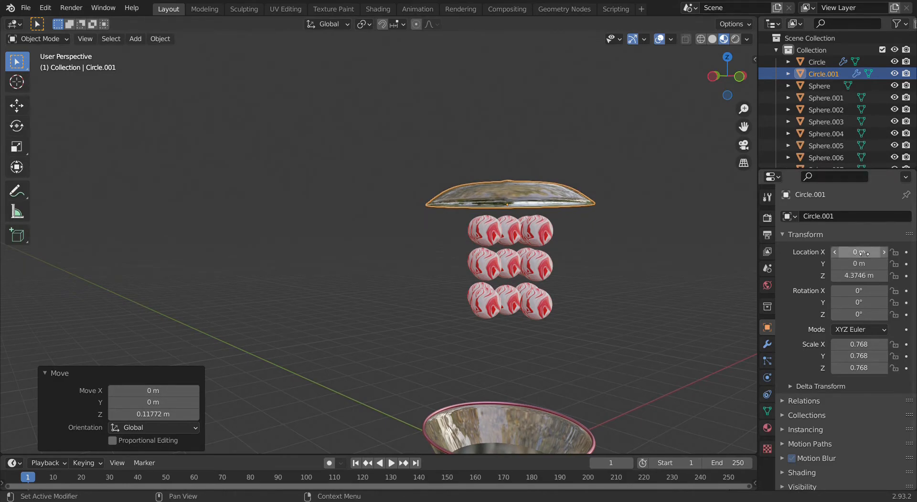
key("i")
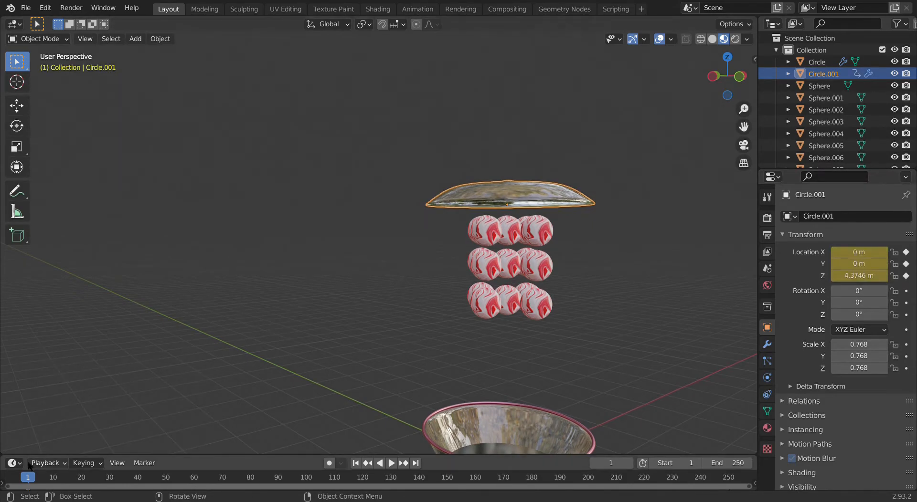
Step: Play the simulation to frame 21 and examine how the spheres fall around and into the bowl
key("space")
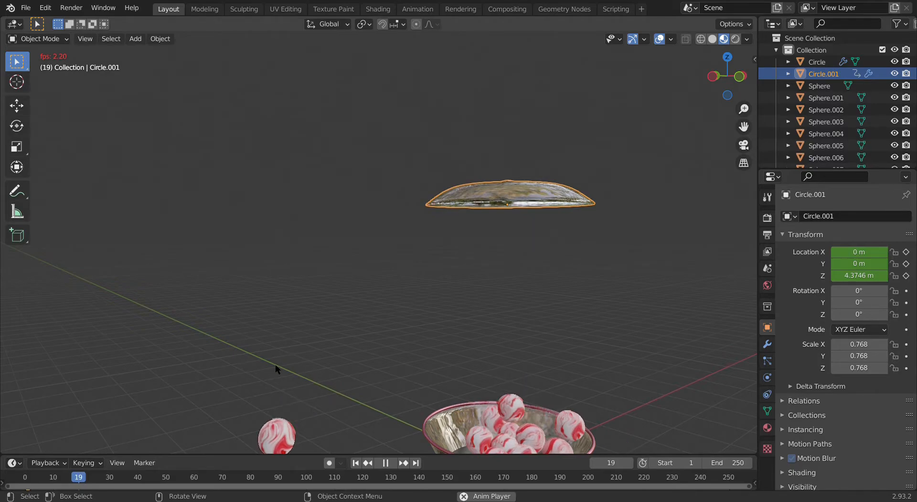
key("space")
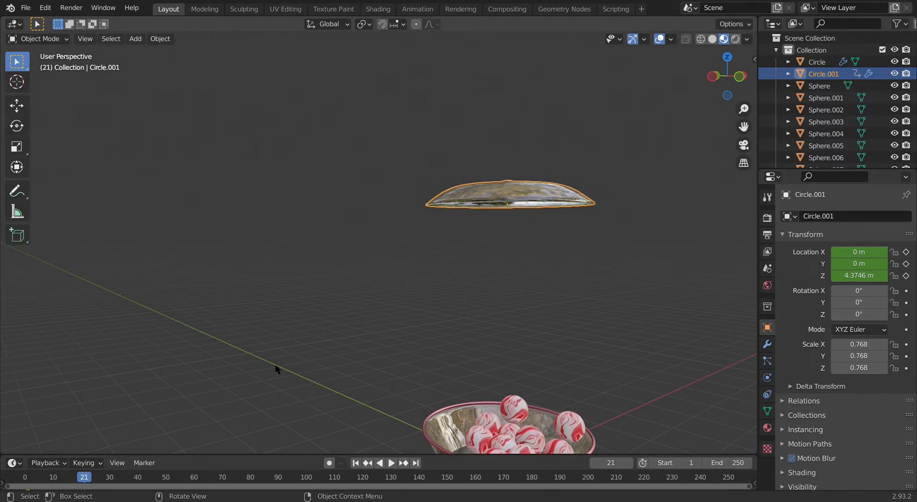
middle_click_drag(458, 374, 303, 248, "shift")
scroll(339, 297, "up", 3)
middle_click_drag(339, 301, 383, 172)
scroll(457, 244, "down", 9)
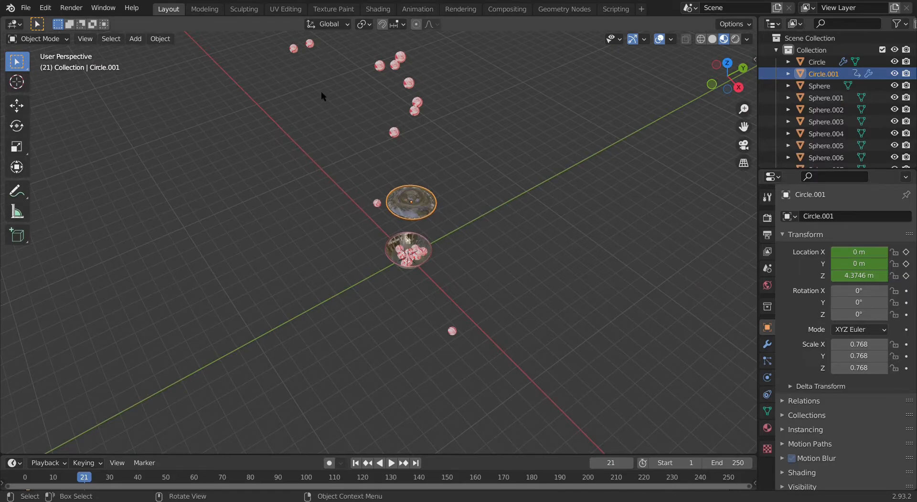
scroll(320, 228, "up", 3)
middle_click_drag(370, 194, 425, 167)
scroll(448, 197, "up", 4)
middle_click_drag(448, 197, 222, 120, "shift")
scroll(316, 259, "up", 4)
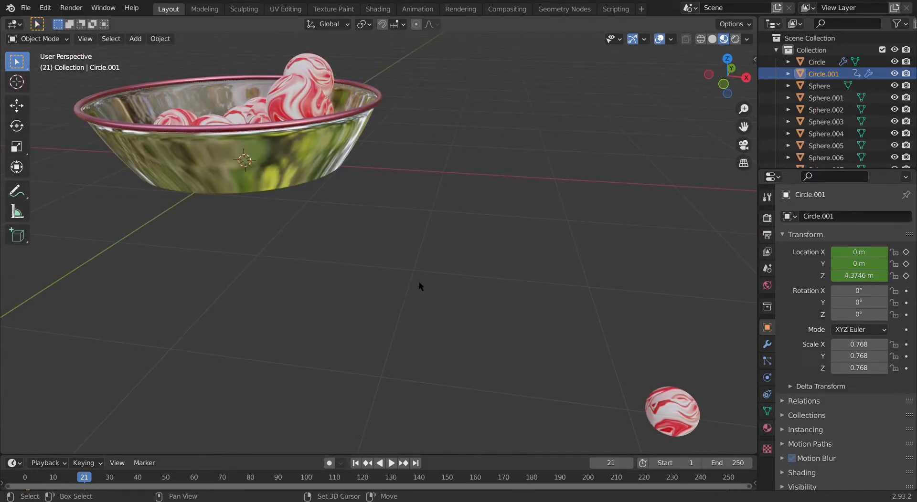
Step: Check the bowl's rigid body settings and examine the spheres inside it up close
left_click(307, 156)
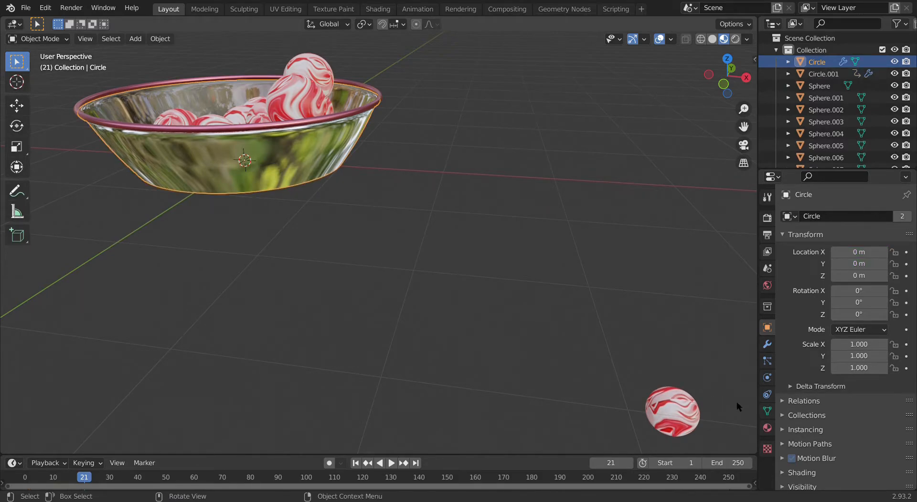
left_click(767, 378)
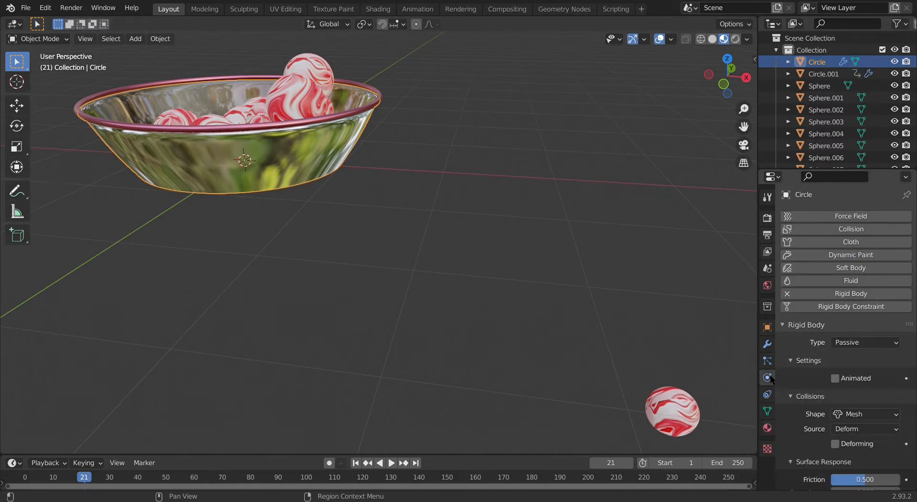
scroll(808, 397, "down", 3)
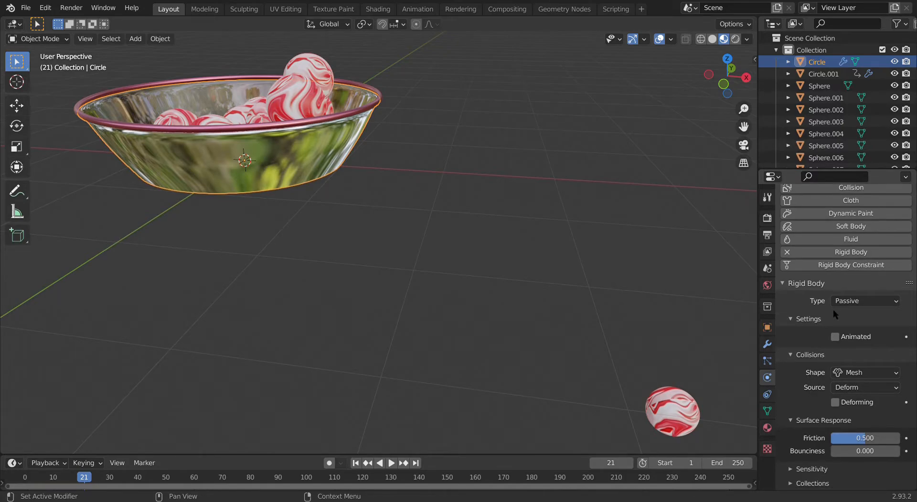
middle_click_drag(386, 275, 415, 400)
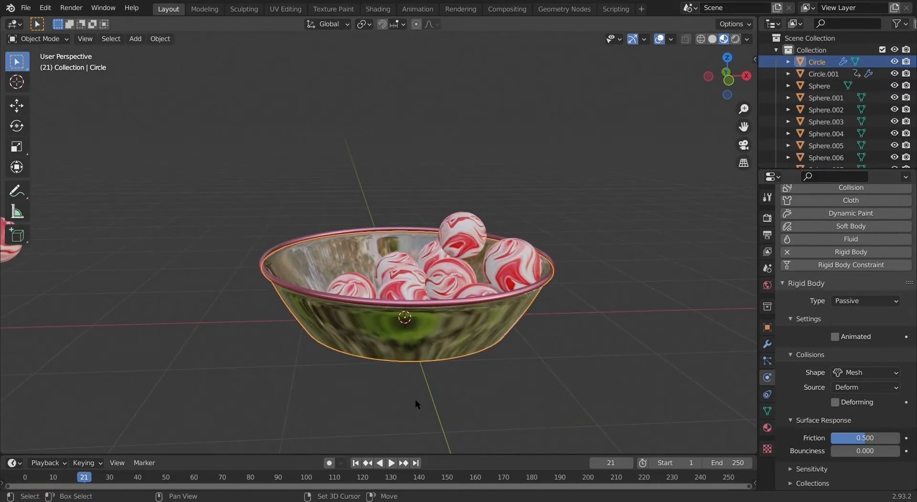
scroll(382, 308, "down", 6)
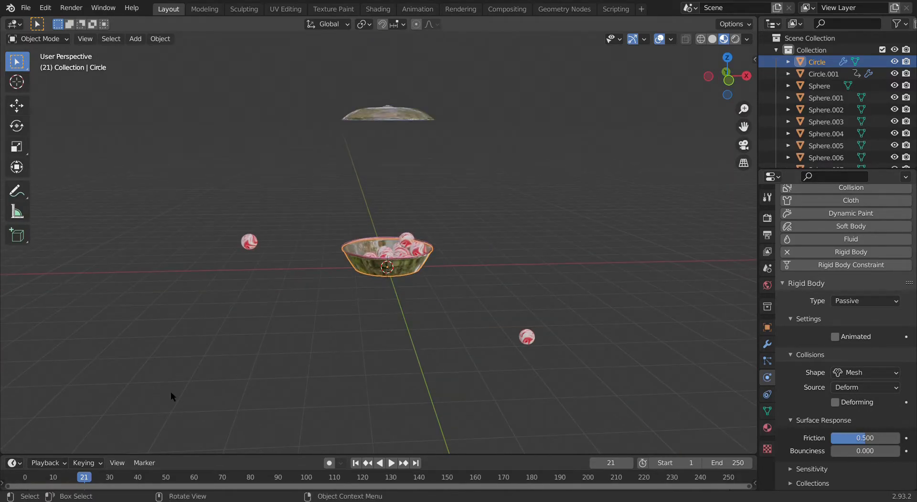
scroll(424, 362, "up", 9)
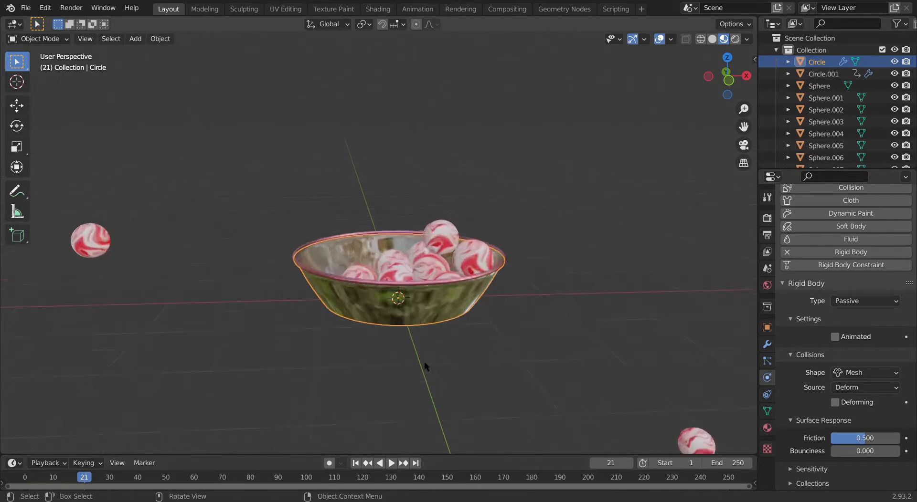
scroll(405, 307, "down", 1)
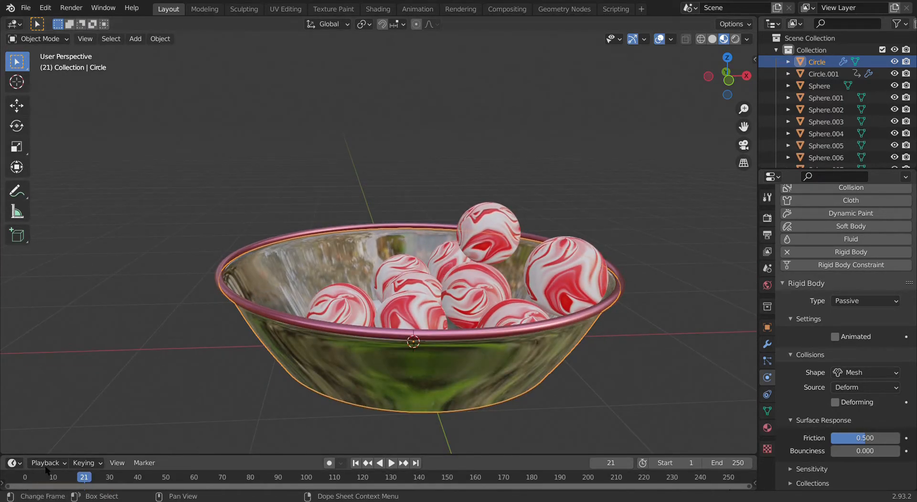
Step: Go to frame 35 and lower the lid about 3.73 m along Z onto the bowl
left_click(125, 479)
scroll(483, 270, "down", 4)
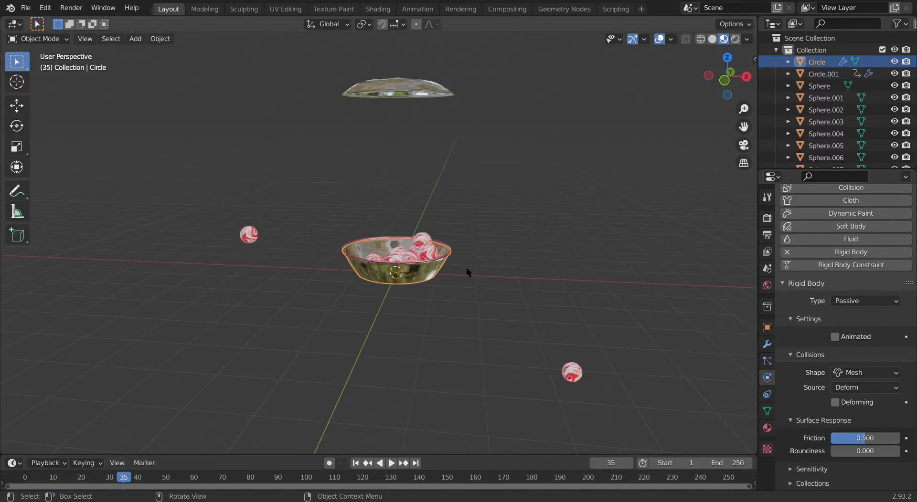
scroll(466, 268, "up", 1)
left_click(416, 70)
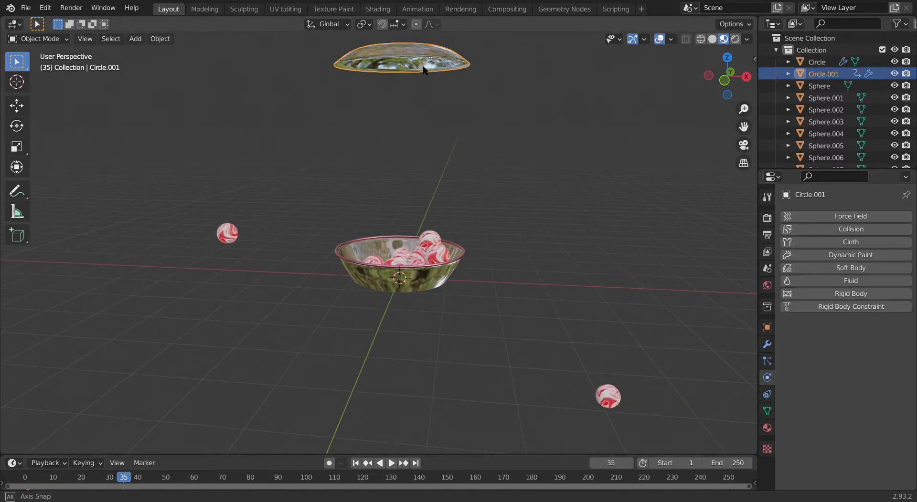
middle_click_drag(423, 68, 433, 69)
key("g")
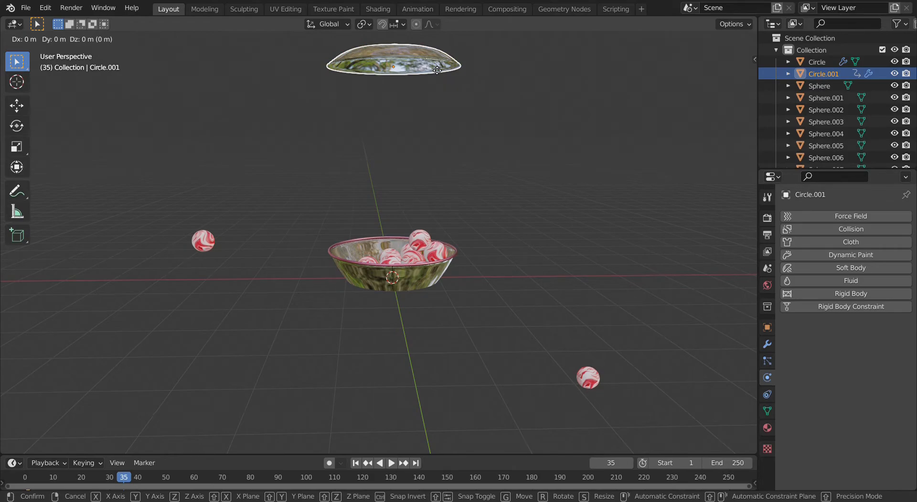
key("z")
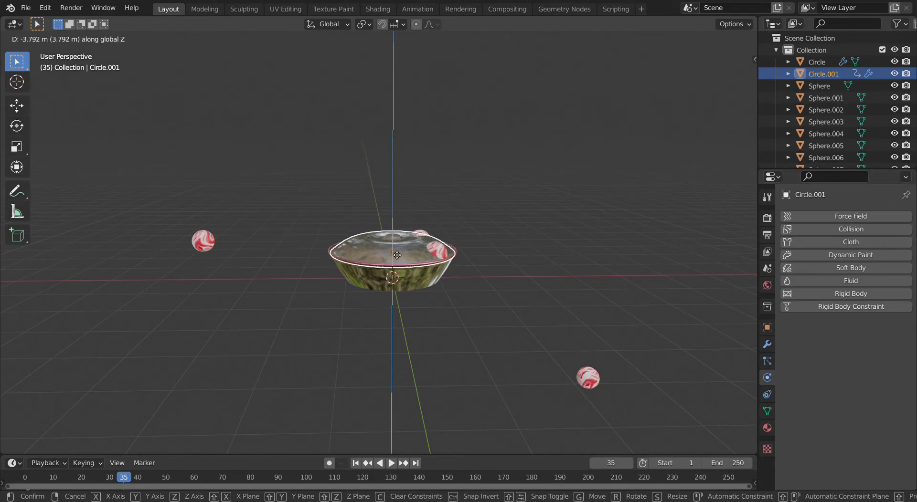
left_click(397, 254)
Step: Fine-tune the lid's height in front view, lowering it along Z to about 0.619 m so it seats on the rim
left_click(728, 82)
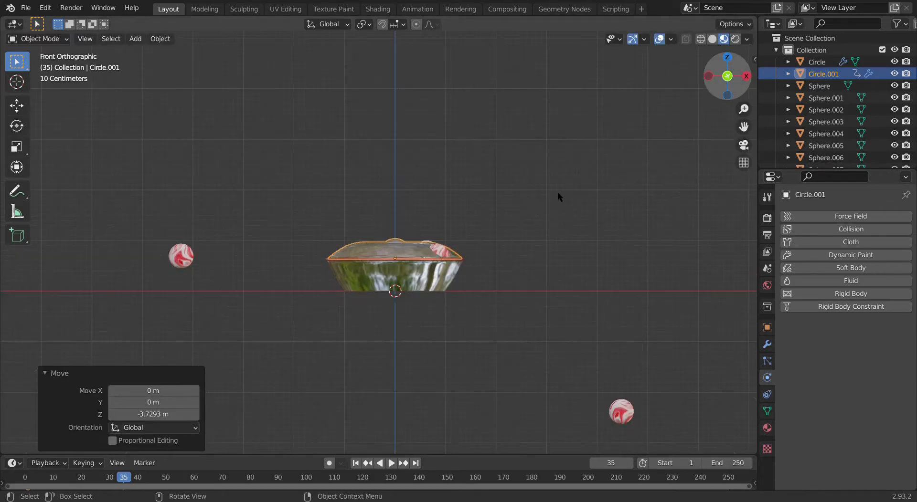
scroll(534, 204, "up", 6)
scroll(363, 343, "up", 2)
middle_click_drag(470, 353, 479, 312, "shift")
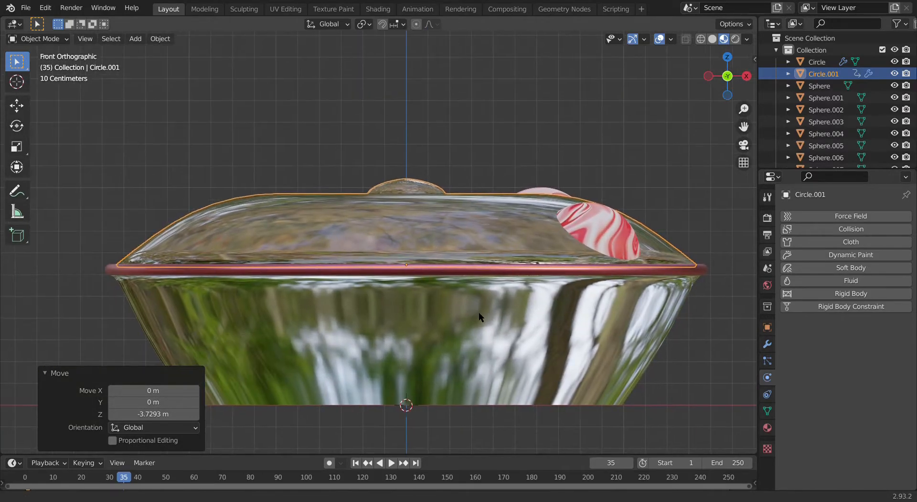
key("g")
key("z")
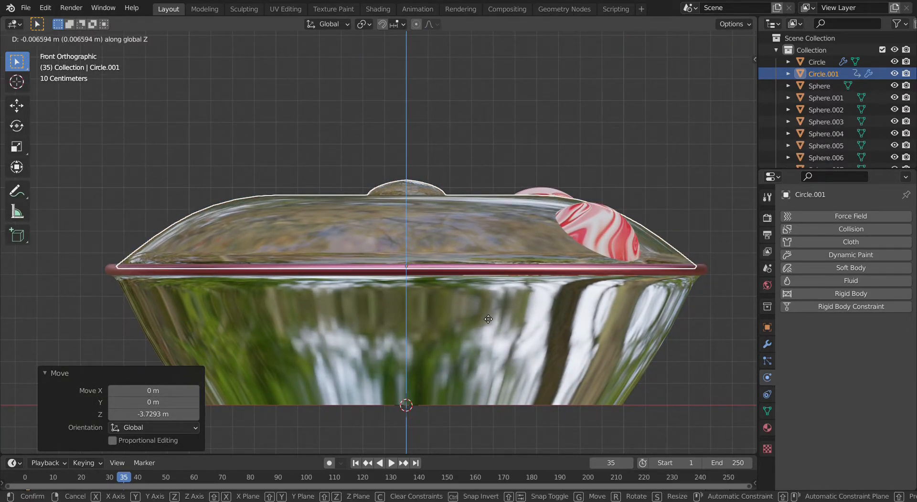
left_click(494, 324)
left_click(643, 167)
middle_click_drag(643, 167, 628, 191)
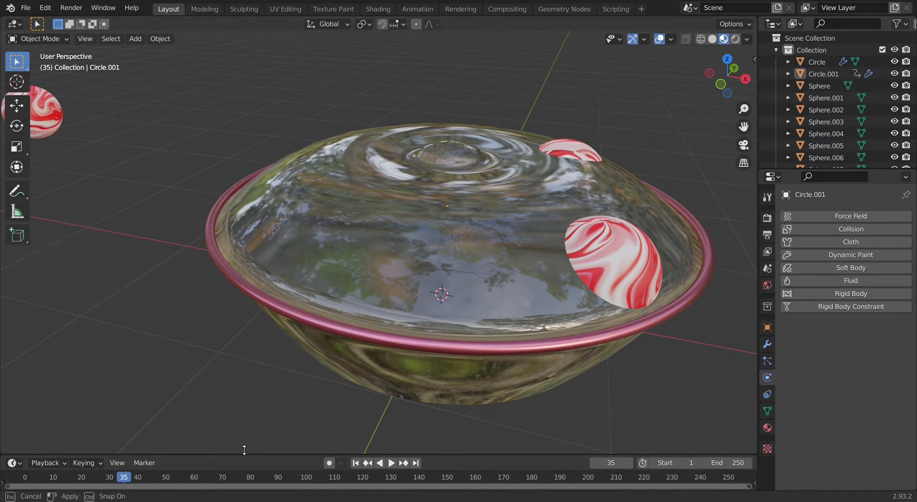
Step: Enlarge the timeline area and delete the two spheres that poke through the lid
left_click_drag(242, 455, 242, 400)
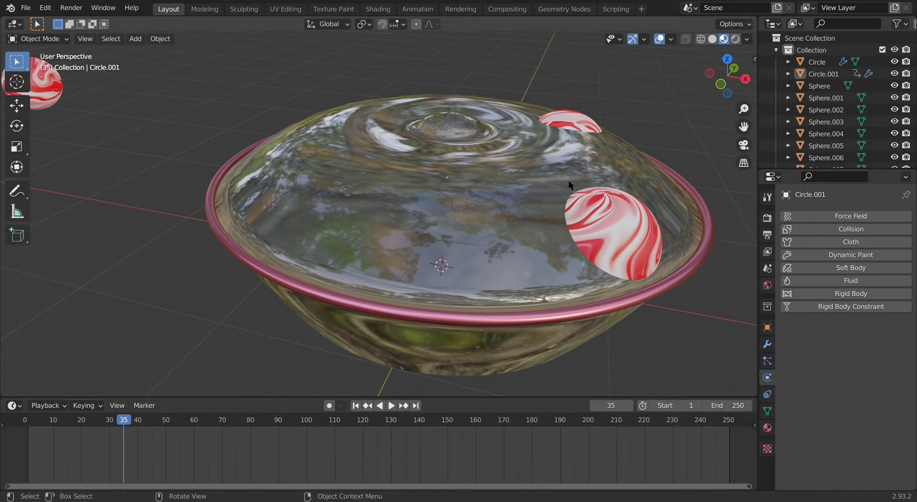
left_click(613, 212)
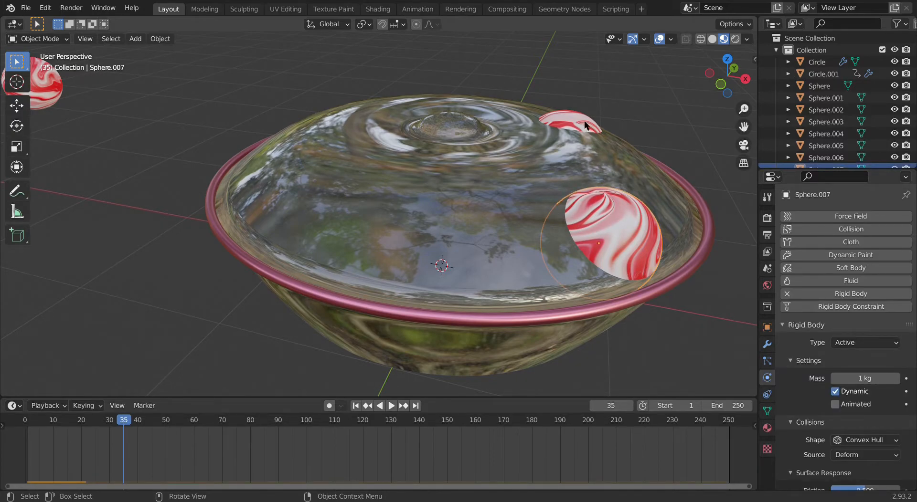
key("Delete")
left_click(568, 120)
key("Delete")
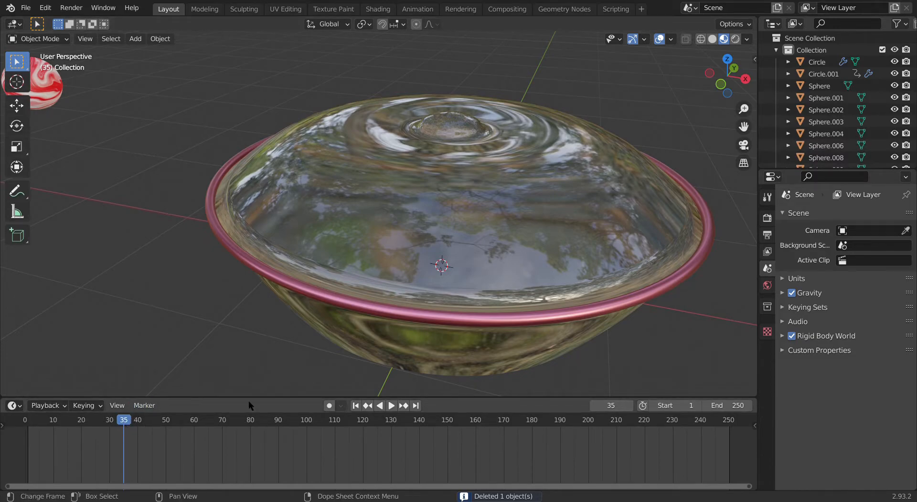
Step: Keyframe the lid's location in its closed position at frame 35
left_click(514, 244)
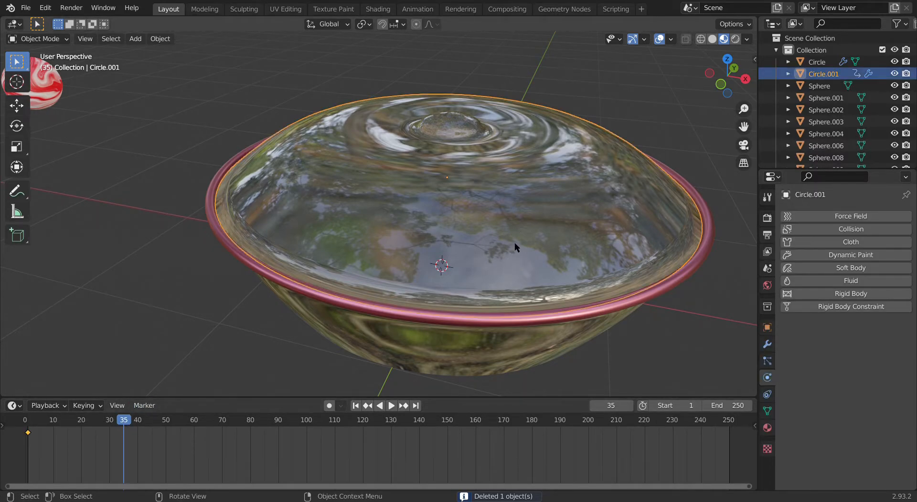
left_click(766, 328)
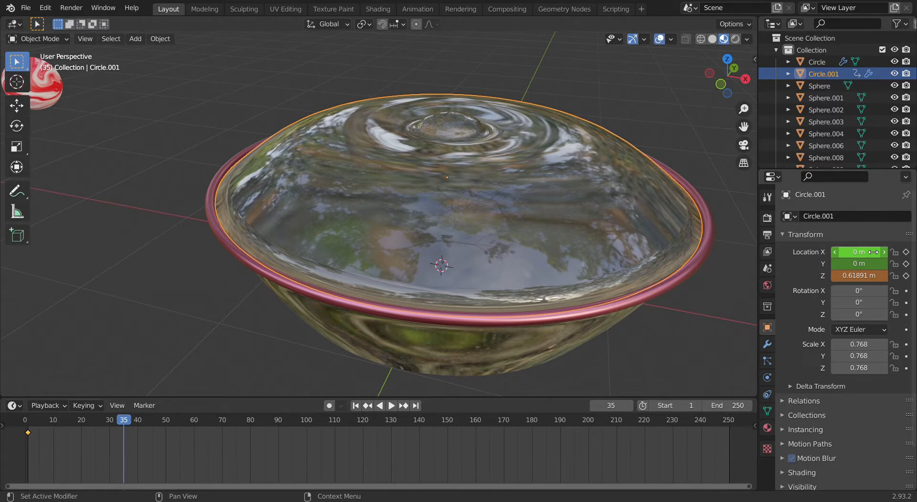
key("i")
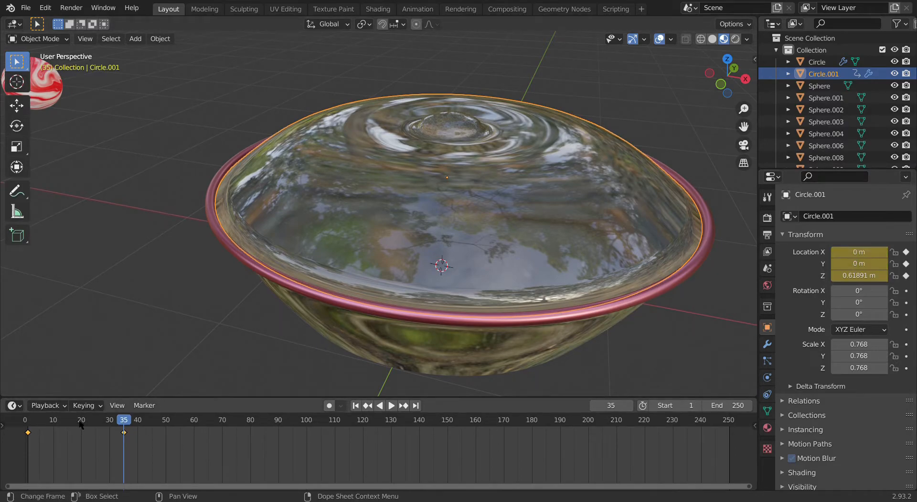
Step: Return the animation to frame 0 and show the lid's physics settings
left_click_drag(80, 424, 25, 424)
scroll(325, 162, "down", 5)
middle_click_drag(325, 160, 440, 175)
scroll(437, 164, "up", 3)
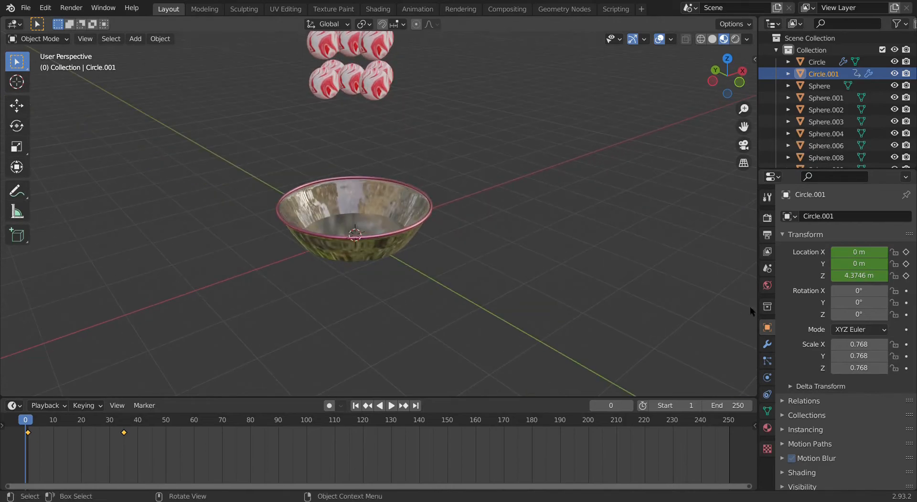
left_click(767, 377)
middle_click_drag(342, 237, 328, 202)
scroll(344, 251, "down", 5)
scroll(337, 266, "up", 2)
middle_click_drag(339, 247, 363, 249)
Step: Add a mesh plane under the bowl and scale it up by about 7.55
key("shift+a")
mouse_move(416, 266)
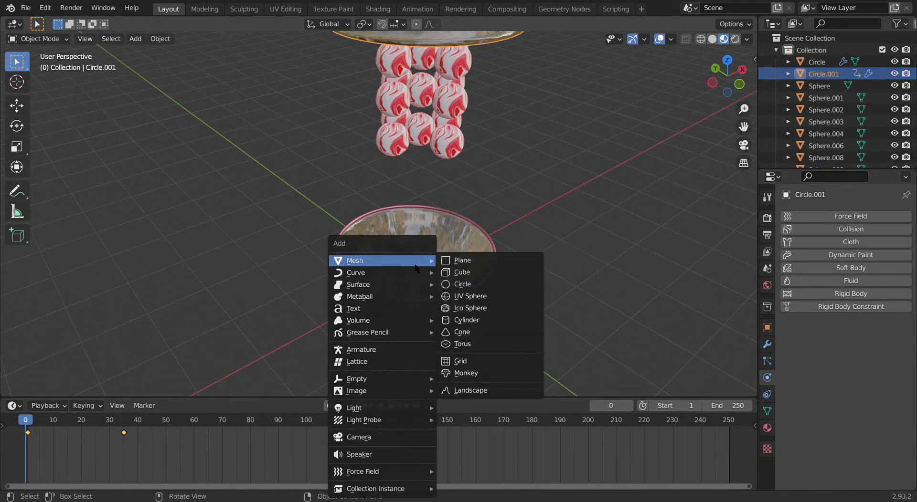
left_click(471, 263)
scroll(468, 264, "down", 3)
middle_click_drag(468, 266, 352, 275)
key("s")
left_click(232, 136)
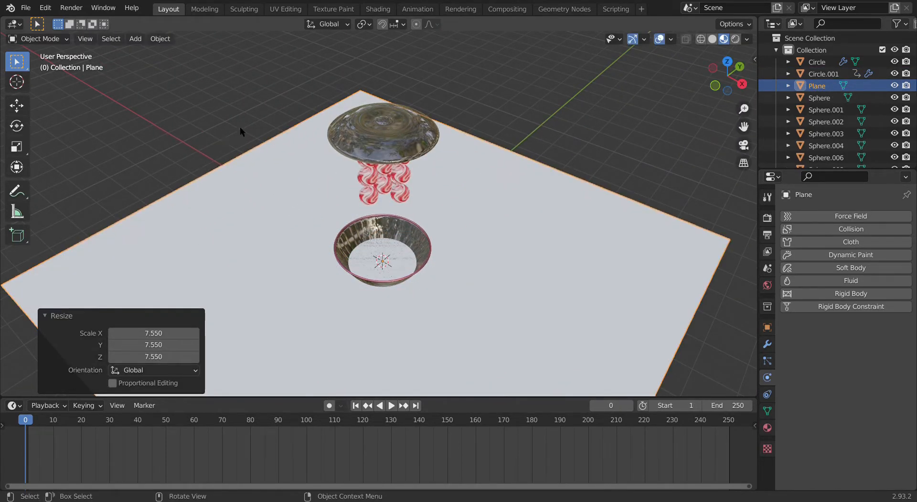
Step: Scale the ground plane up by a further factor of 2000 to make a vast floor
middle_click_drag(577, 190, 369, 235)
scroll(697, 134, "up", 3)
scroll(358, 234, "up", 5)
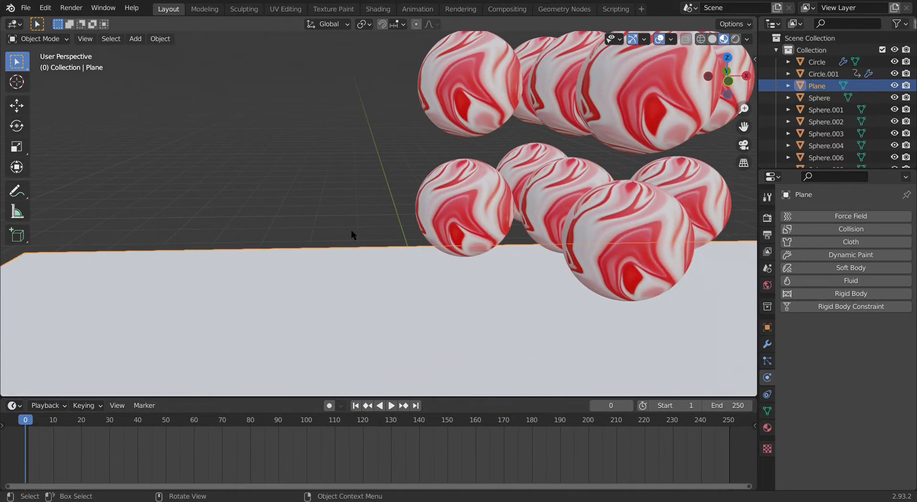
middle_click_drag(349, 196, 383, 157)
scroll(382, 158, "down", 8)
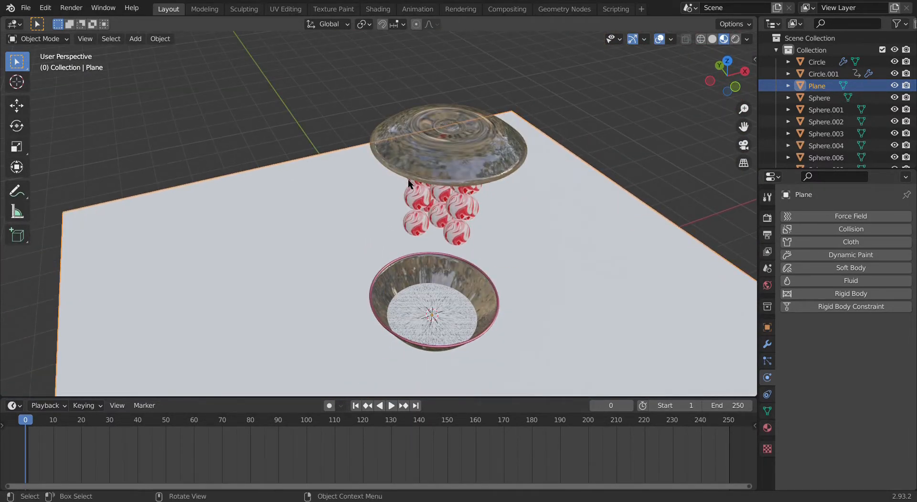
key("s")
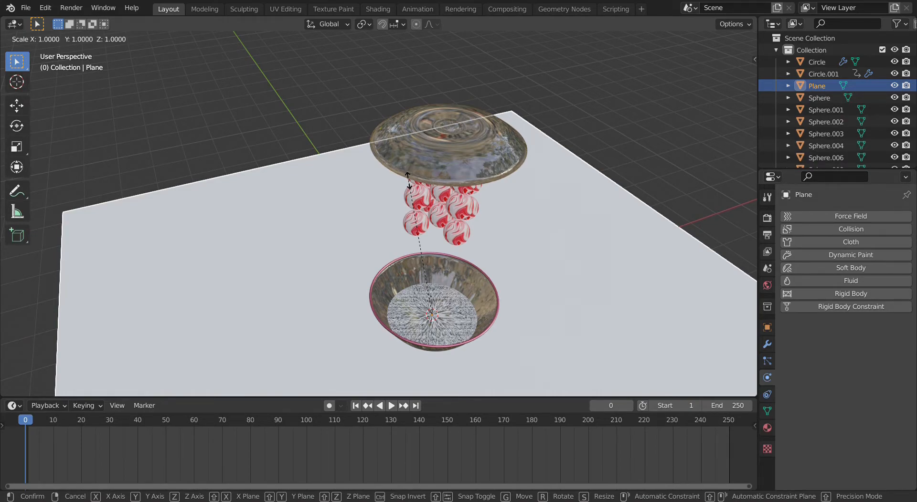
type("2000")
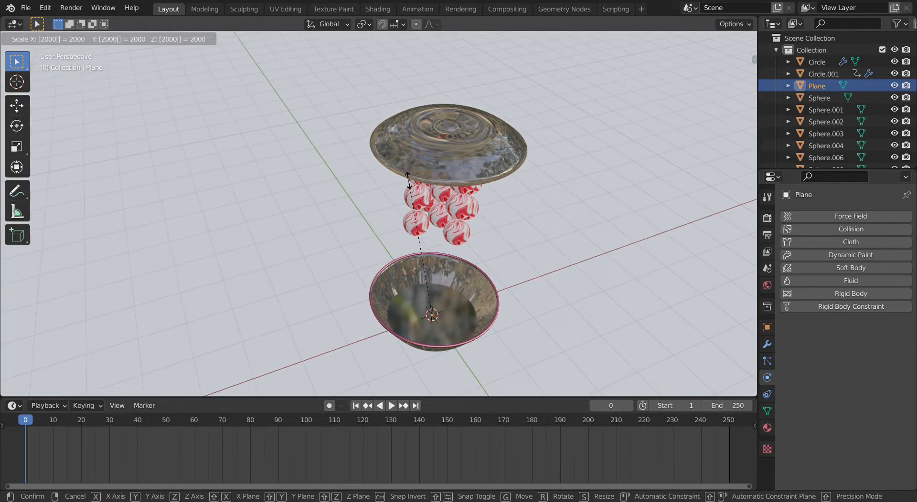
key("Return")
scroll(408, 180, "down", 7)
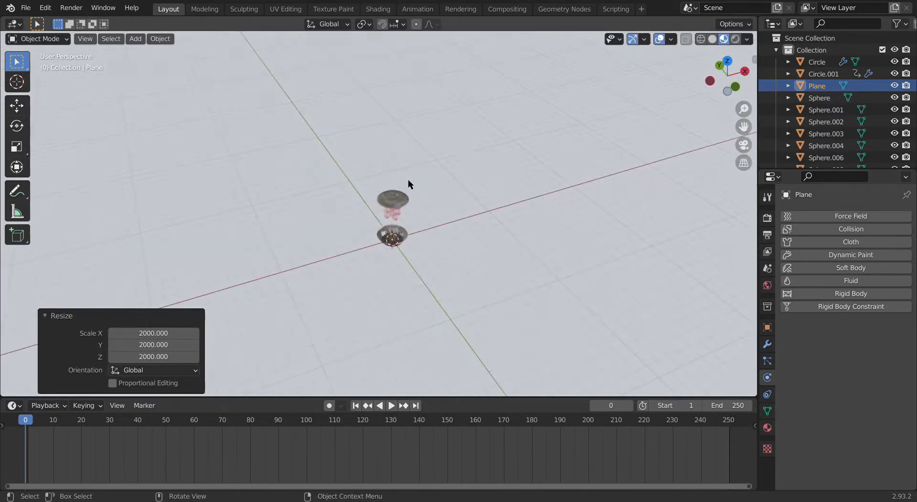
Step: Lower the ground plane about 0.21 m along Z so it sits beneath the bowl
scroll(408, 179, "up", 6)
middle_click_drag(401, 180, 362, 128)
scroll(363, 127, "up", 4)
left_click(251, 208)
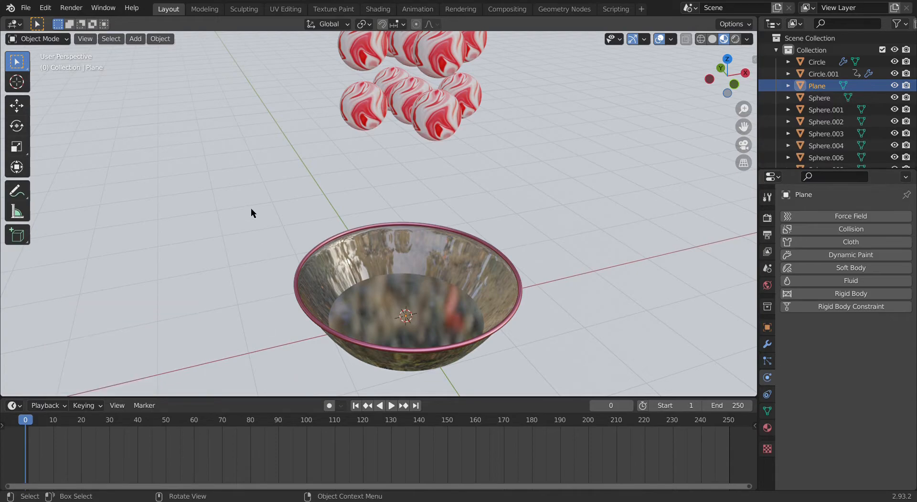
key("g")
key("z")
left_click(261, 226)
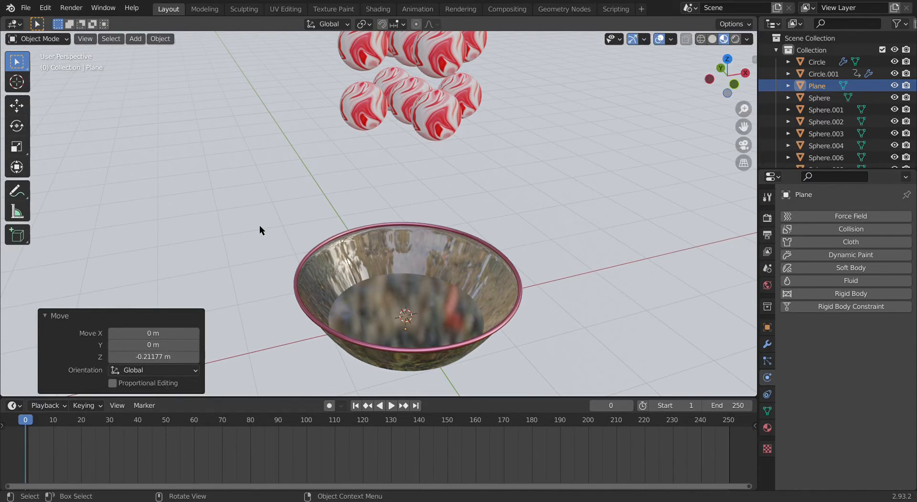
Step: Add an area light and raise it about 3.64 m along Z above the bowl
scroll(299, 240, "up", 2)
scroll(287, 240, "down", 3)
middle_click_drag(276, 241, 342, 243)
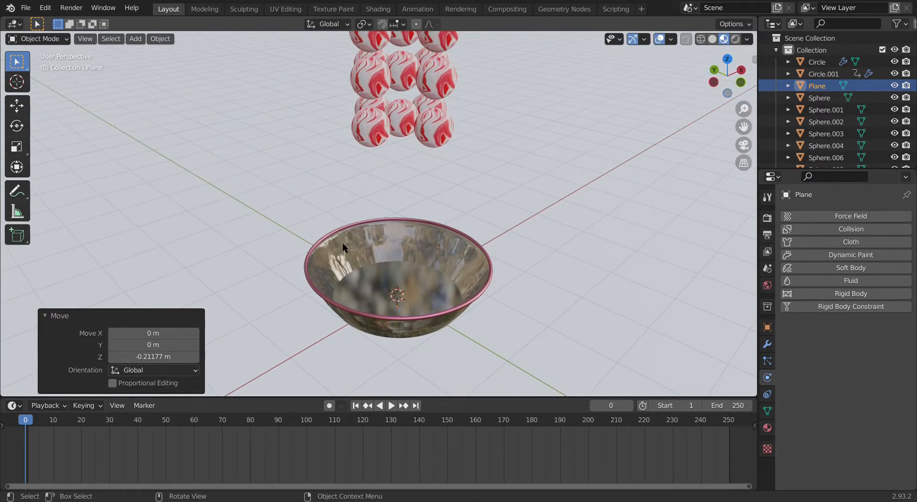
key("shift+a")
mouse_move(342, 245)
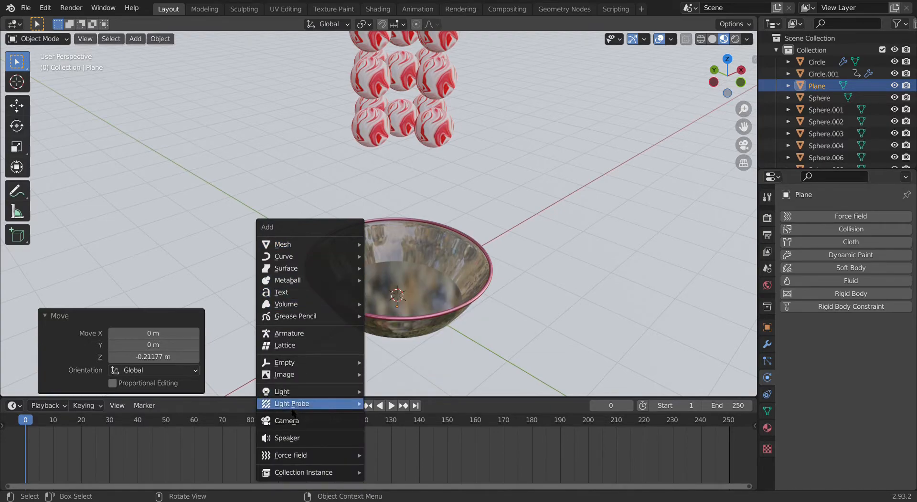
mouse_move(288, 394)
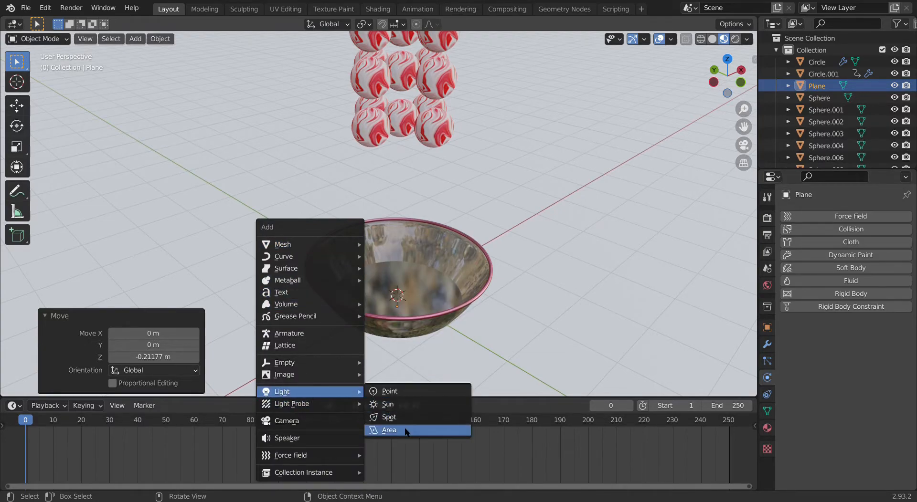
left_click(388, 430)
middle_click_drag(389, 328, 313, 310)
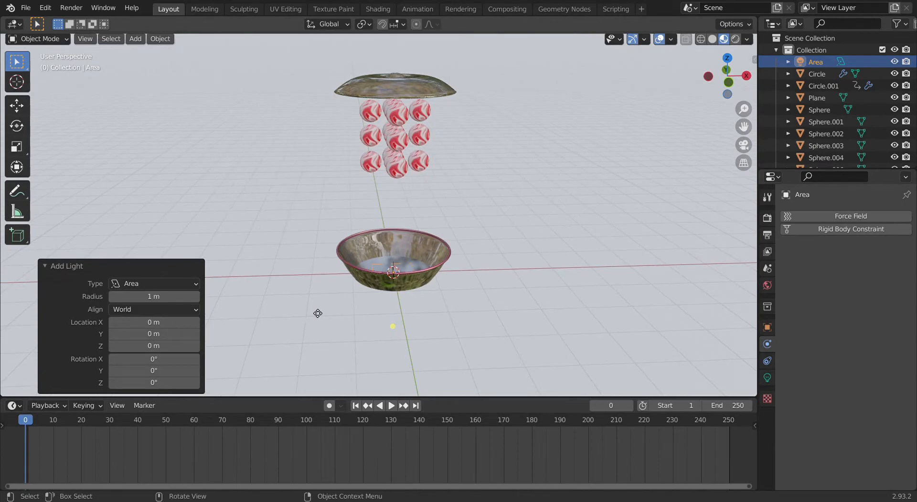
key("g")
key("z")
left_click(292, 165)
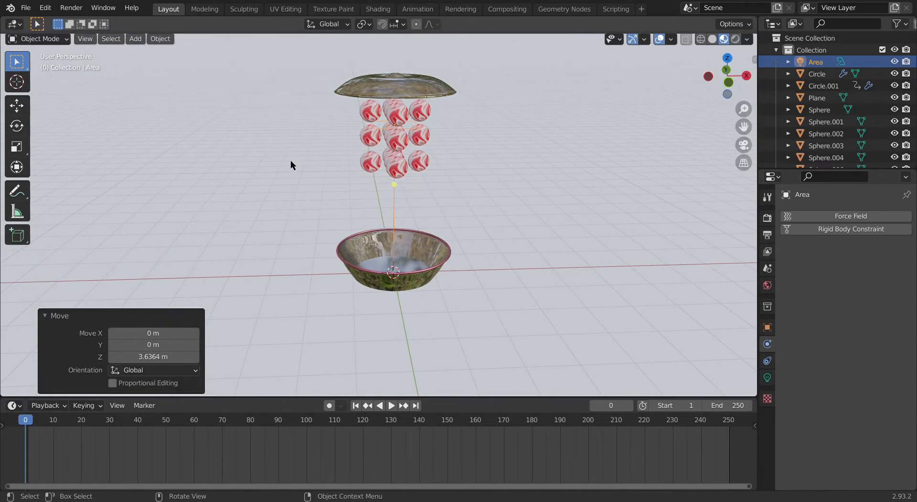
Step: Move the area light about -4.13 m along X and rotate it about -46.3° around Y so it aims at the bowl
key("g")
key("x")
left_click(103, 153)
key("r")
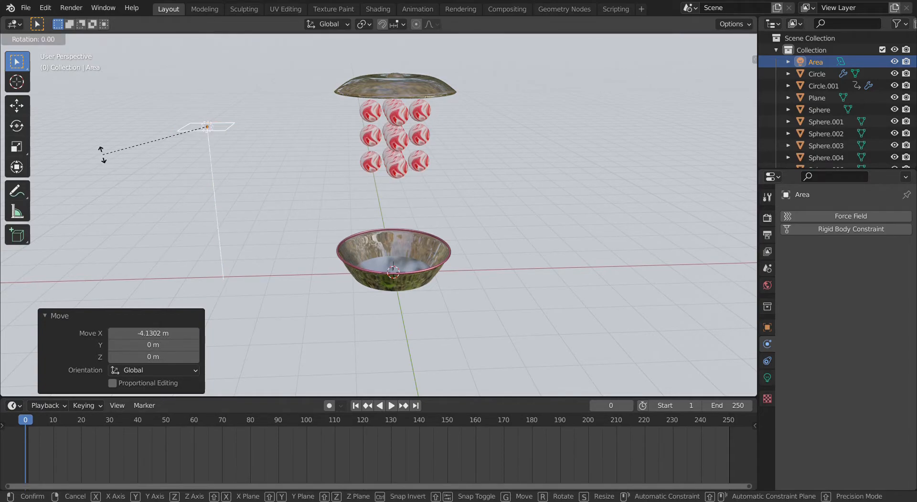
key("y")
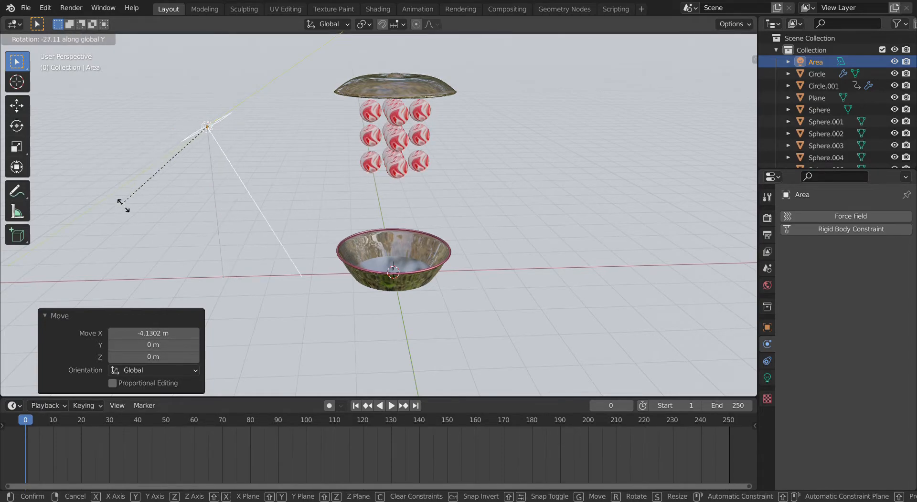
left_click(153, 223)
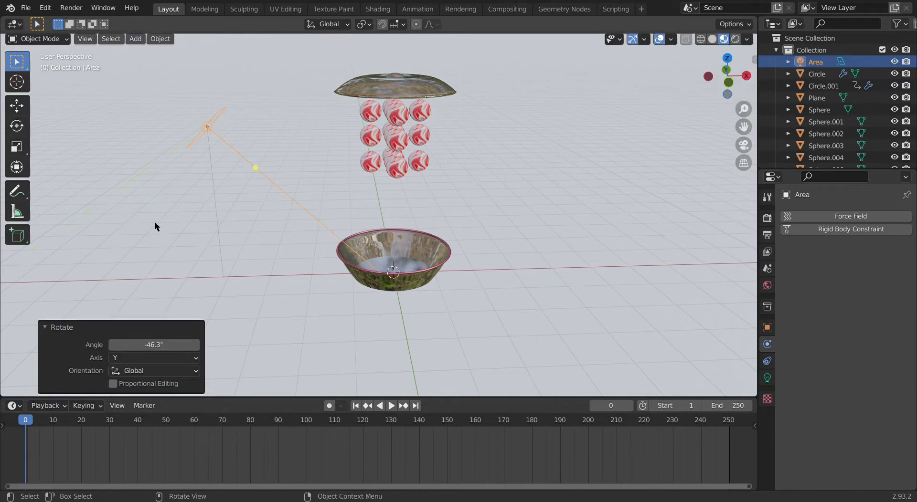
mouse_move(209, 225)
middle_mouse_down()
mouse_move(162, 207)
mouse_move(184, 188)
mouse_move(321, 235)
mouse_move(224, 234)
middle_mouse_up()
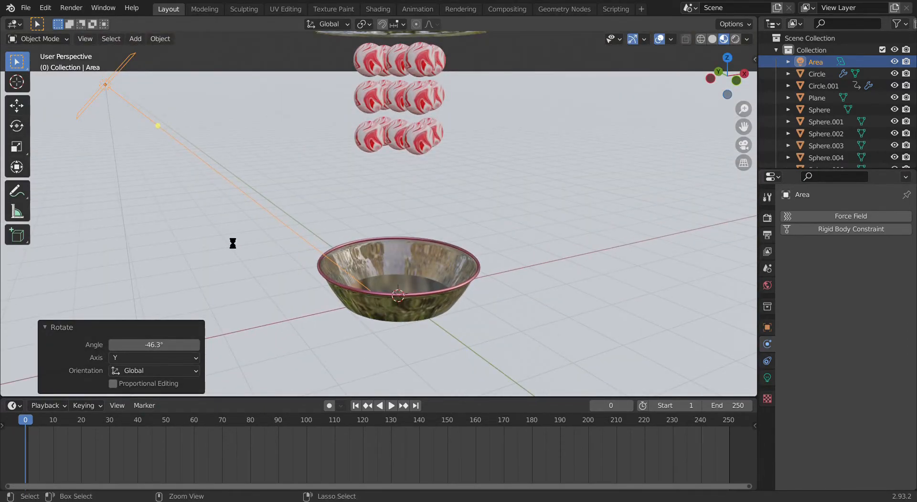
Step: Save the file and set the area light's power to 3000 W
key("ctrl+s")
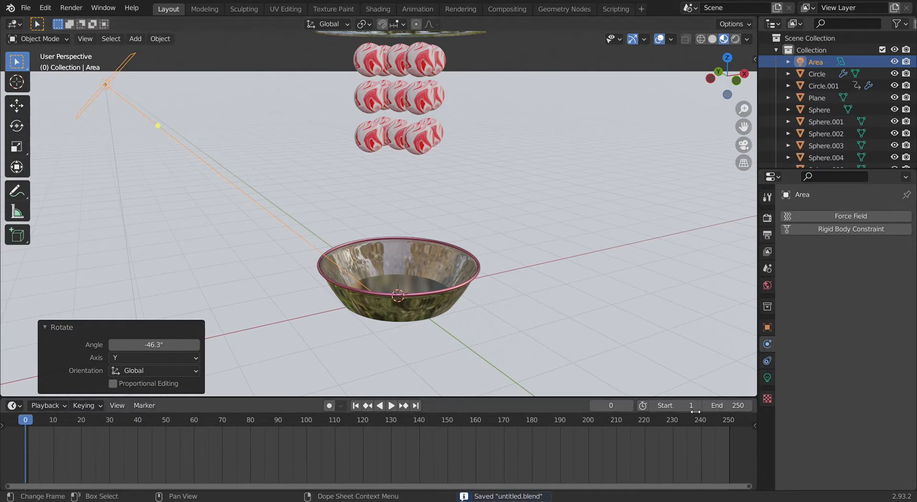
left_click(767, 378)
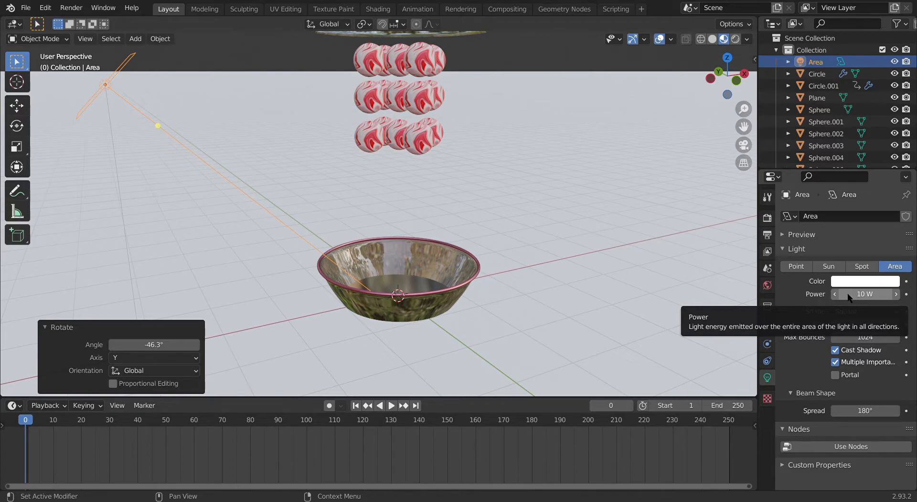
left_click(862, 294)
type("3")
key("Return")
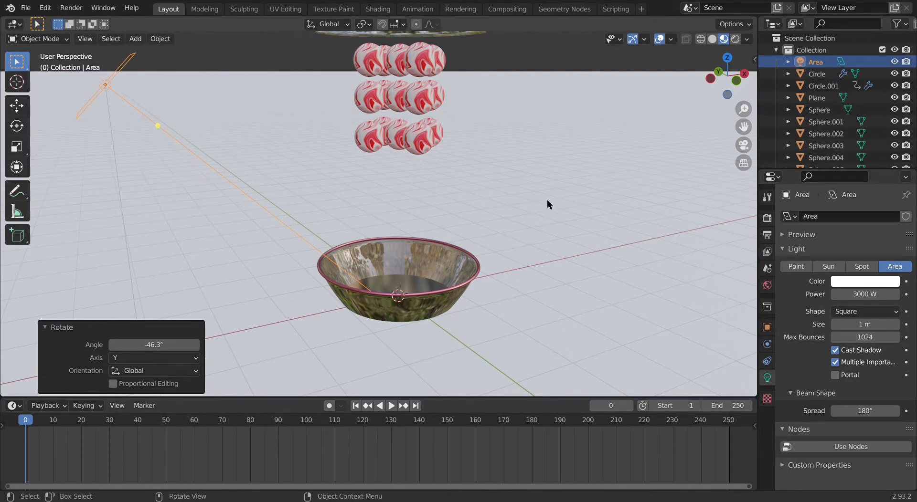
Step: Select the ground plane and create a new material for it in the Shading workspace
middle_click_drag(547, 201, 616, 225)
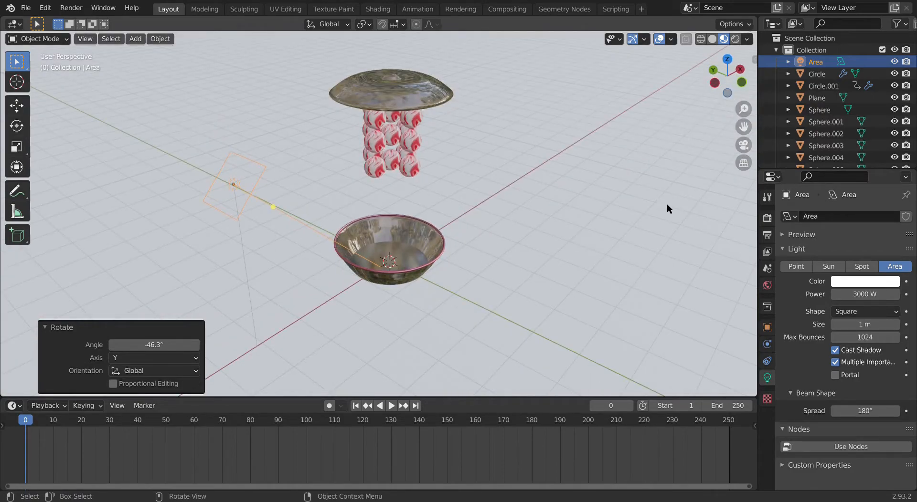
left_click(656, 197)
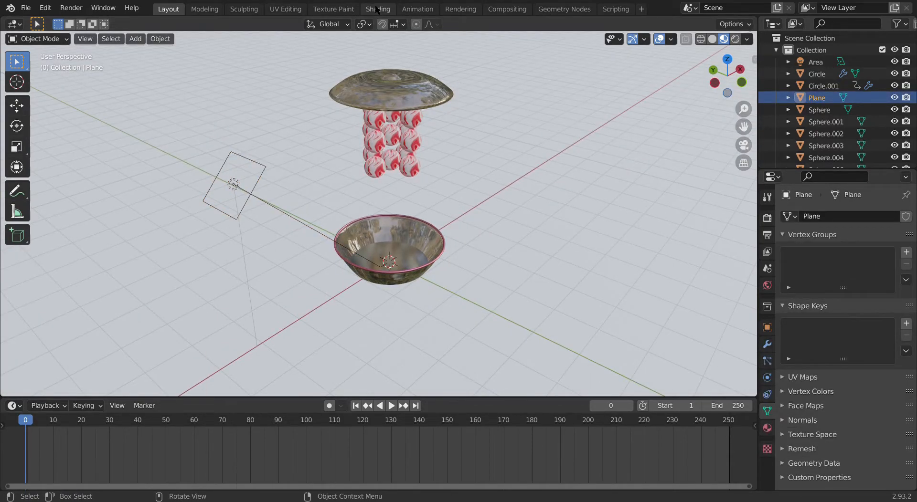
left_click(378, 9)
left_click(444, 295)
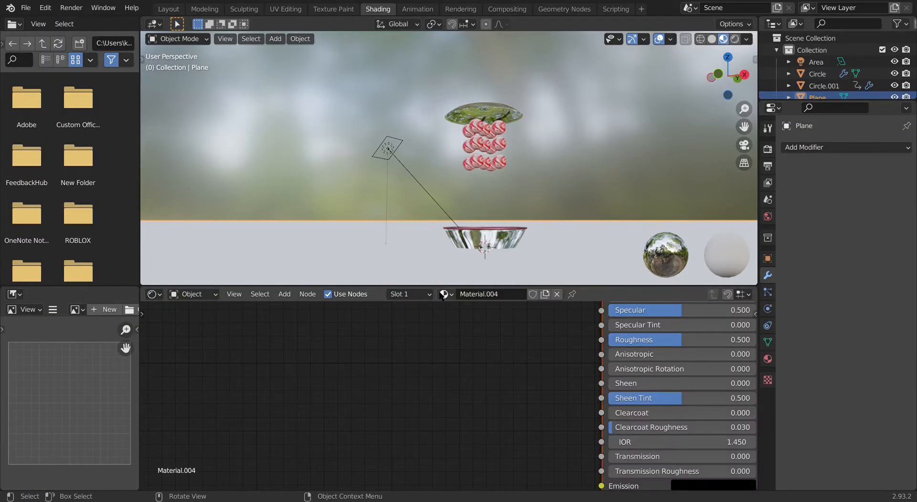
middle_click_drag(396, 338, 147, 452)
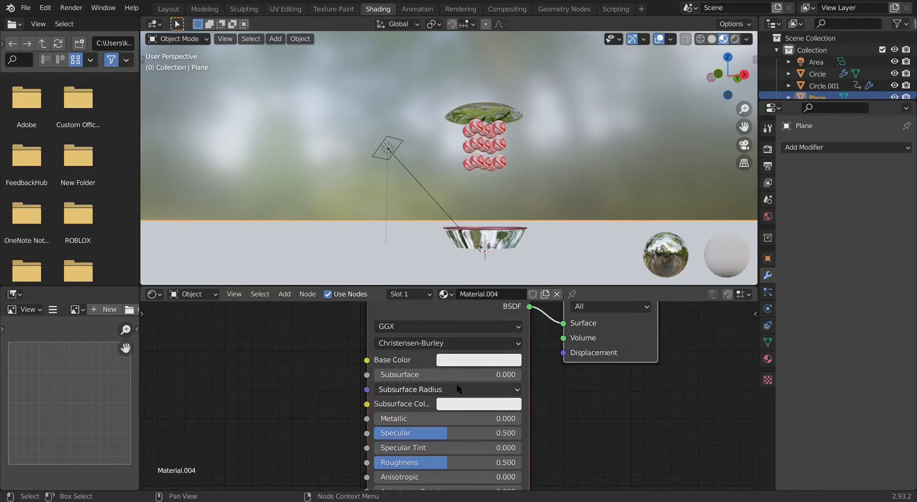
Step: Set the plane's base color to a muted orange-brown with hue 0.039, saturation 0.782 and value 0.397
left_click(452, 357)
left_click_drag(495, 215, 475, 262)
middle_click_drag(366, 176, 324, 244)
left_click_drag(478, 264, 468, 259)
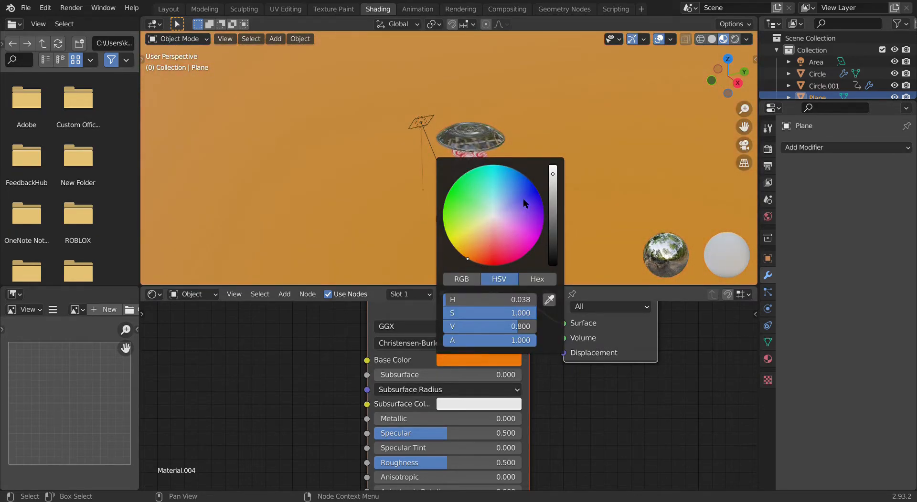
left_click_drag(552, 173, 552, 198)
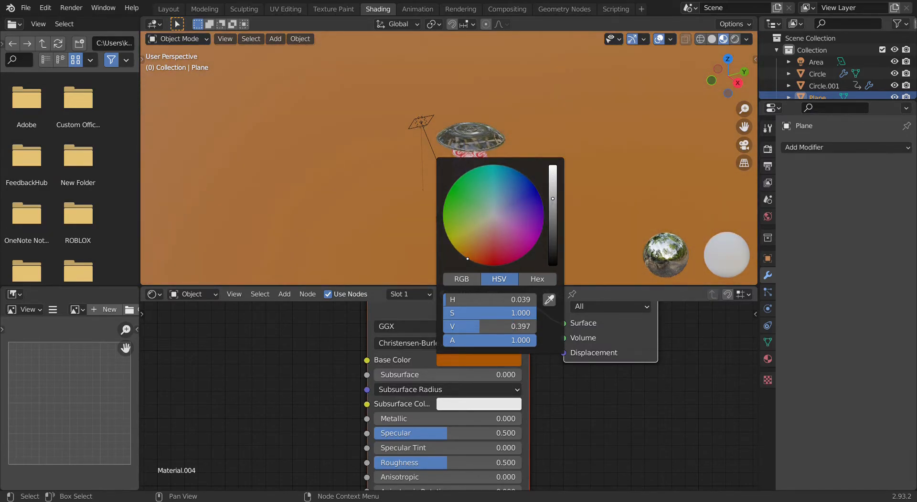
left_click(474, 359)
left_click_drag(481, 311, 461, 312)
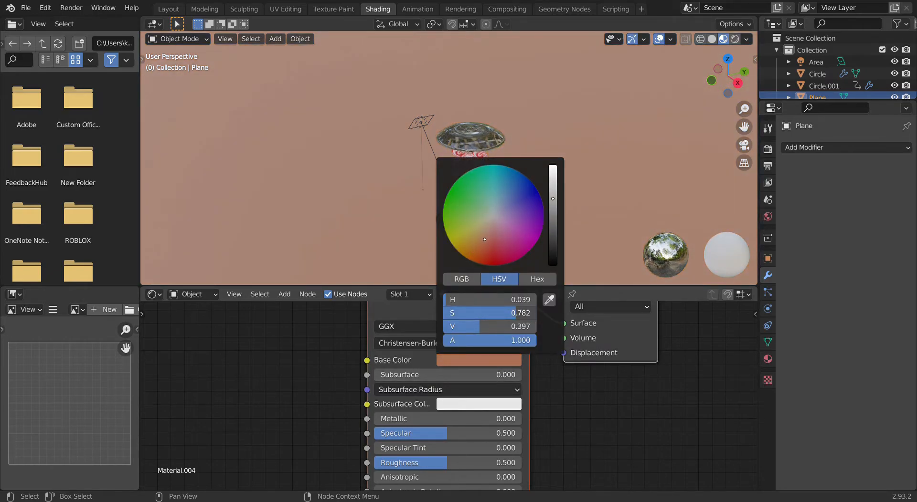
Step: Adjust the ground plane's base color to a slightly brighter orange-brown
scroll(405, 208, "up", 3)
middle_click_drag(387, 219, 461, 188)
middle_click_drag(466, 191, 417, 158, "shift")
scroll(421, 206, "up", 3)
middle_click_drag(420, 208, 480, 190, "shift")
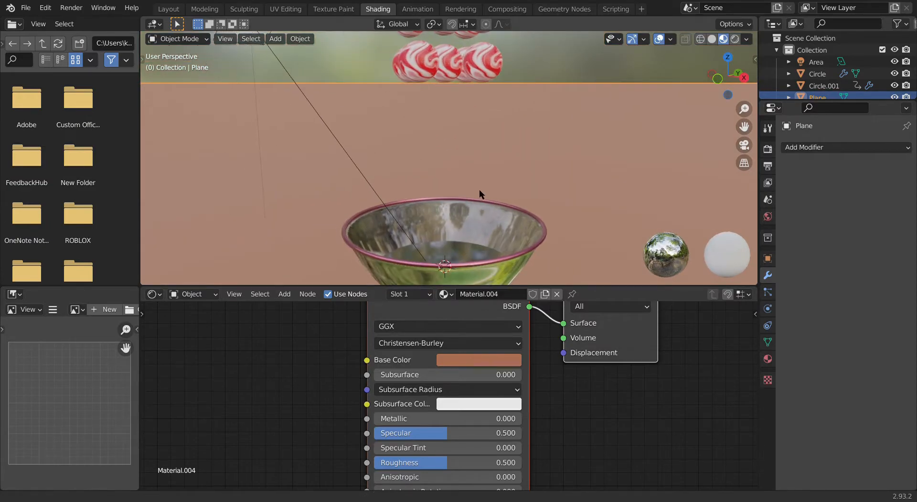
left_click(465, 362)
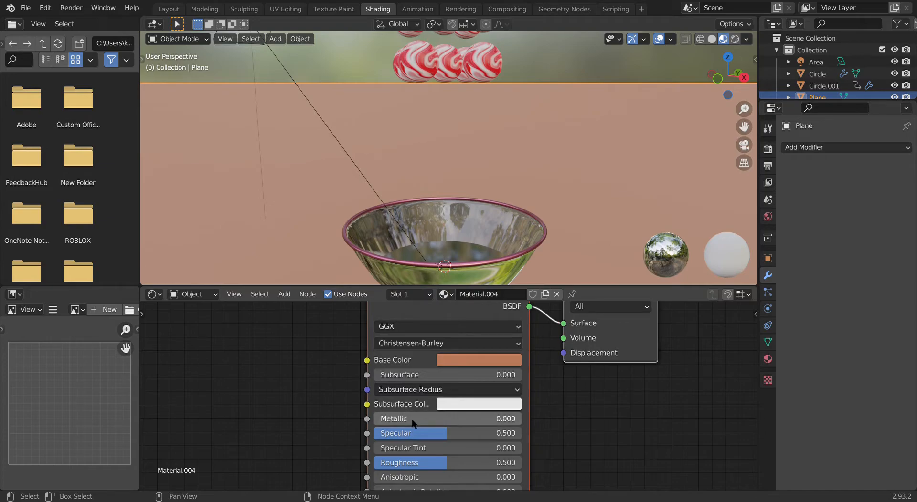
Step: Set the plane material's roughness to 1.000 and its specular to 0.000
left_click_drag(433, 459, 507, 460)
middle_click_drag(446, 220, 421, 233)
left_click_drag(423, 434, 436, 421)
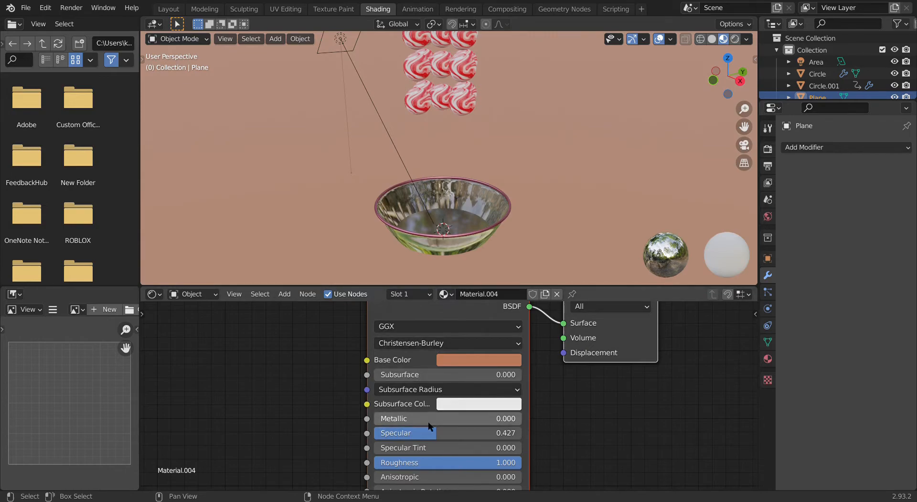
key("BackSpace")
Step: Preview the lit bowl and ground in rendered viewport shading and save the file
middle_click_drag(424, 192, 185, 41)
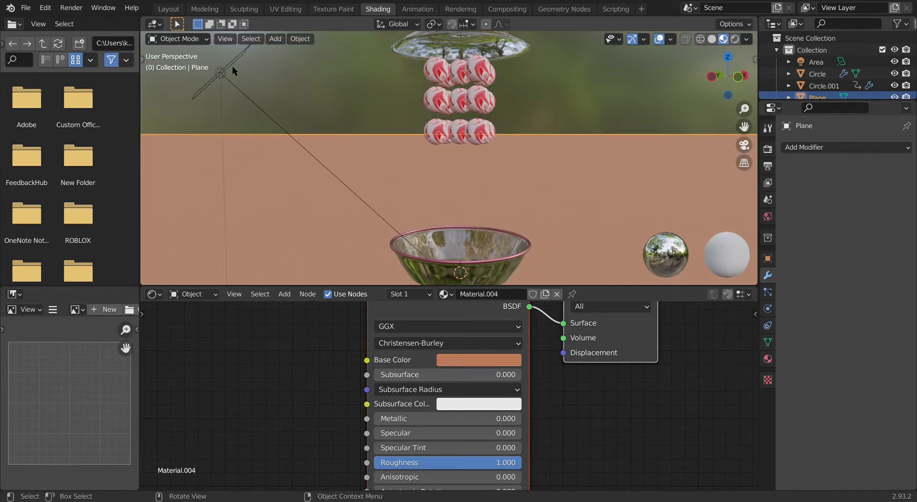
middle_click_drag(375, 126, 373, 132)
middle_click_drag(475, 176, 420, 127, "shift")
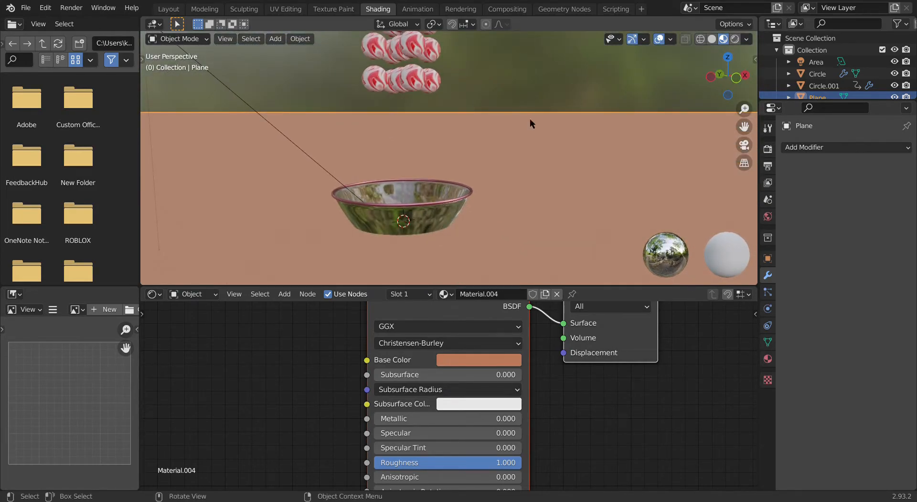
left_click(734, 39)
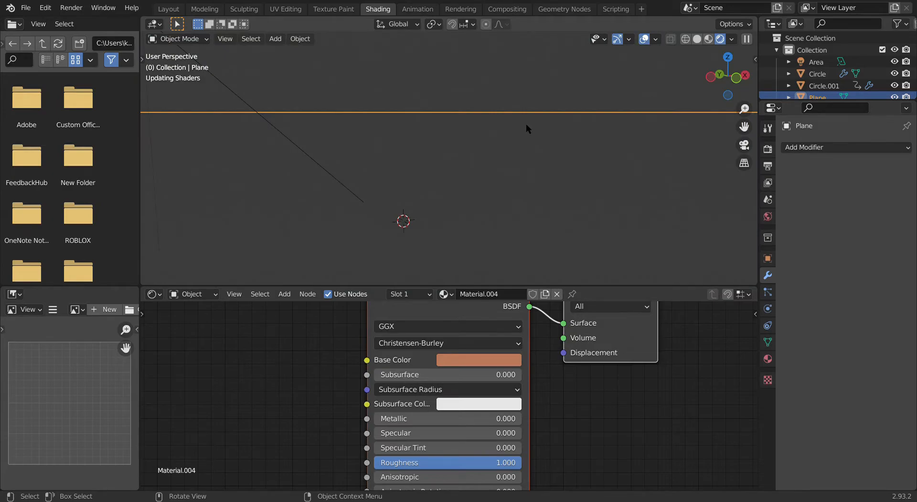
key("ctrl+s")
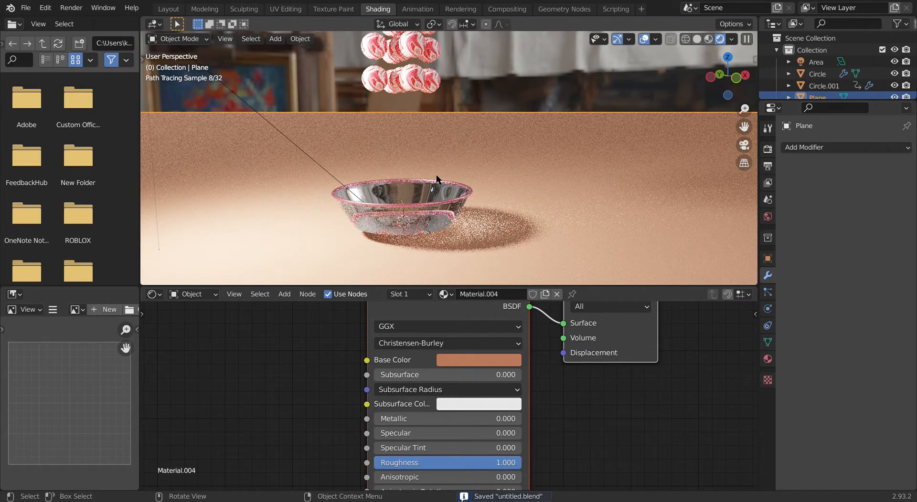
mouse_move(437, 174)
middle_mouse_down()
mouse_move(467, 173)
mouse_move(463, 200)
middle_mouse_up()
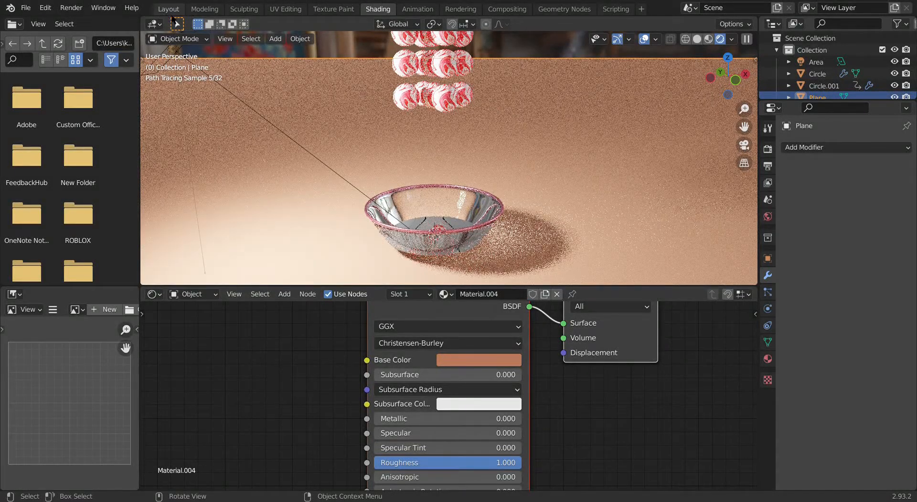
Step: Return to the Layout workspace and add a camera to the scene
left_click(167, 10)
middle_click_drag(313, 199, 237, 176)
mouse_move(323, 229)
middle_mouse_down("shift")
mouse_move(398, 209)
mouse_move(426, 214)
middle_mouse_up("shift")
key("shift+a")
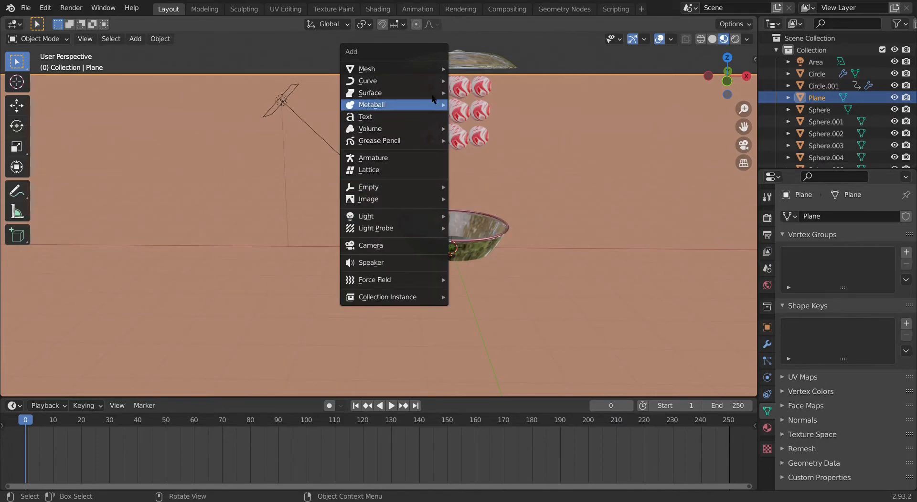
mouse_move(394, 68)
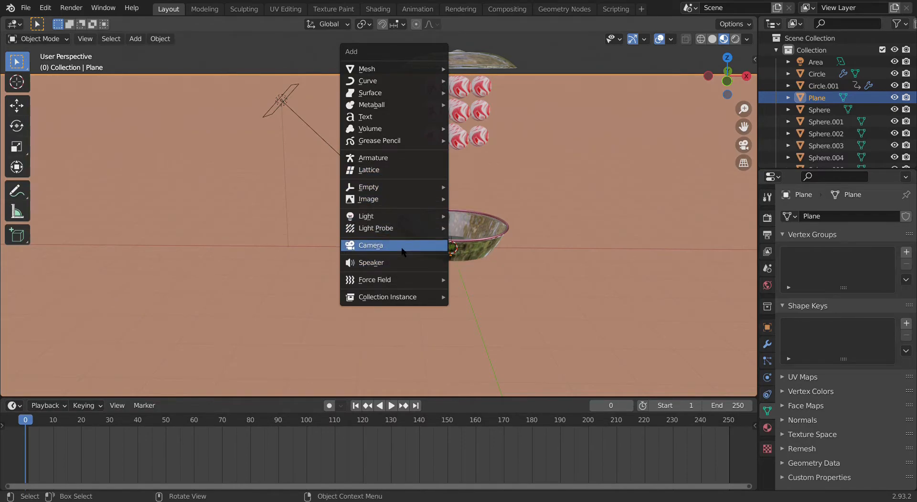
left_click(402, 251)
middle_click_drag(394, 213, 373, 216)
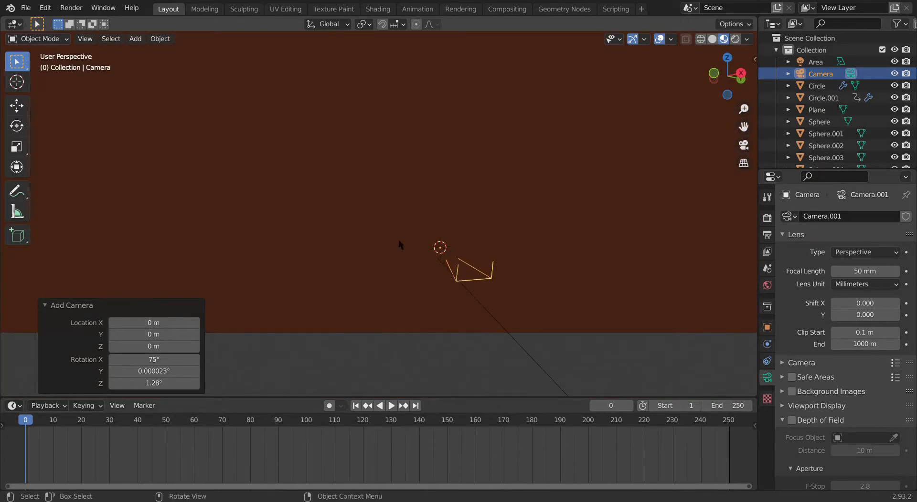
Step: Frame the bowl from slightly above its front and align the camera to that view
middle_click_drag(492, 268, 387, 319)
scroll(388, 267, "down", 2)
middle_click_drag(388, 255, 392, 312)
scroll(379, 279, "up", 3)
middle_click_drag(375, 214, 388, 155, "shift")
mouse_move(381, 172)
middle_mouse_down()
mouse_move(379, 159)
mouse_move(382, 179)
middle_mouse_up()
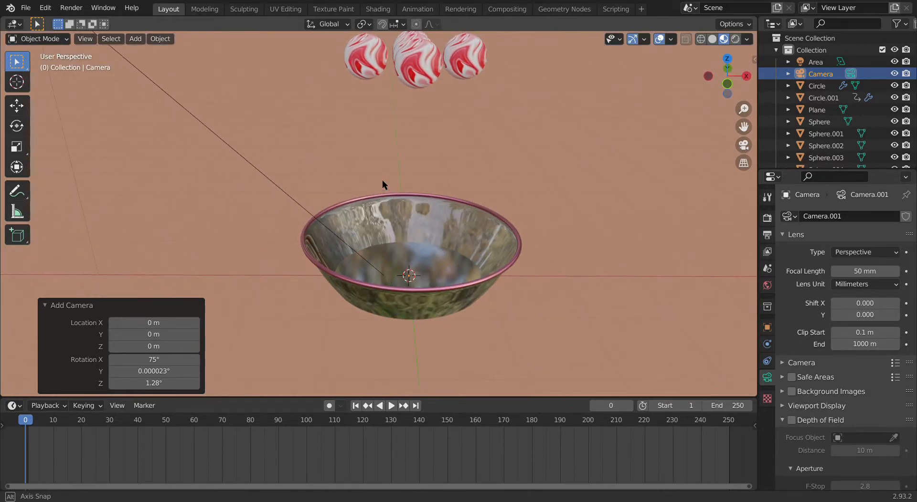
middle_click_drag(381, 224, 368, 183)
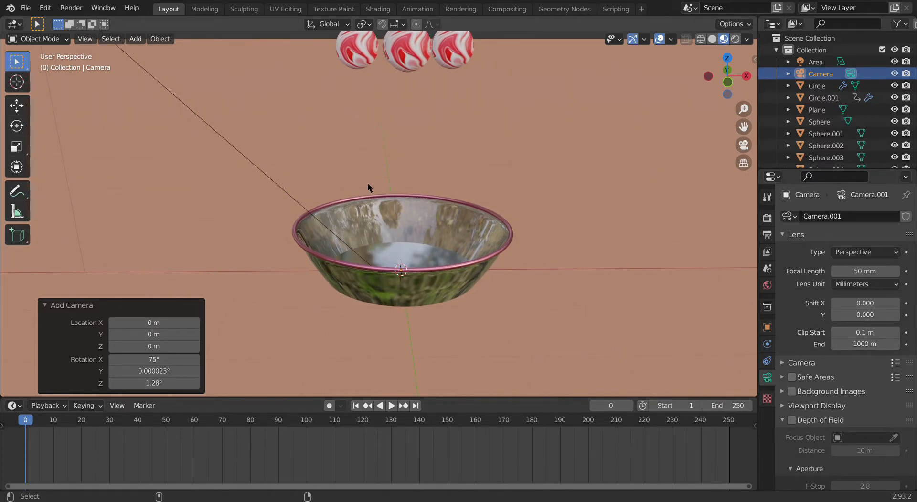
key("ctrl+KP_0")
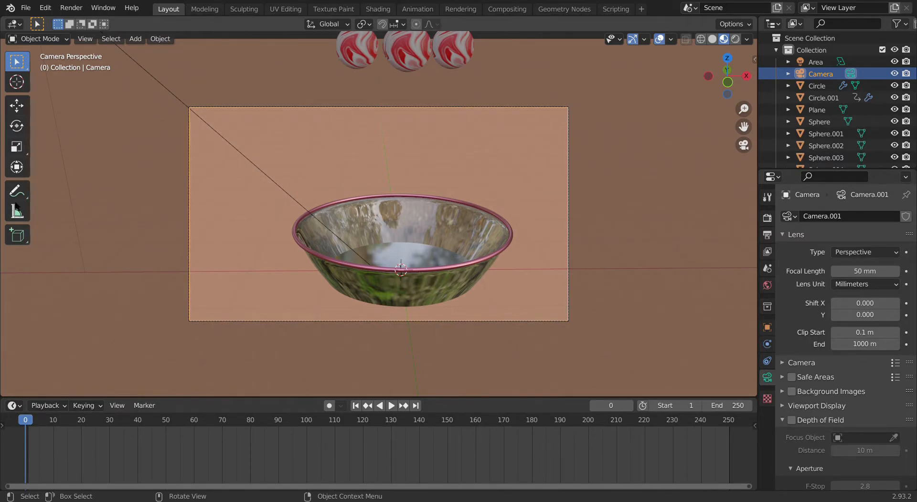
Step: Set the render resolution to a portrait format of 1080 px by 1920 px
left_click(767, 218)
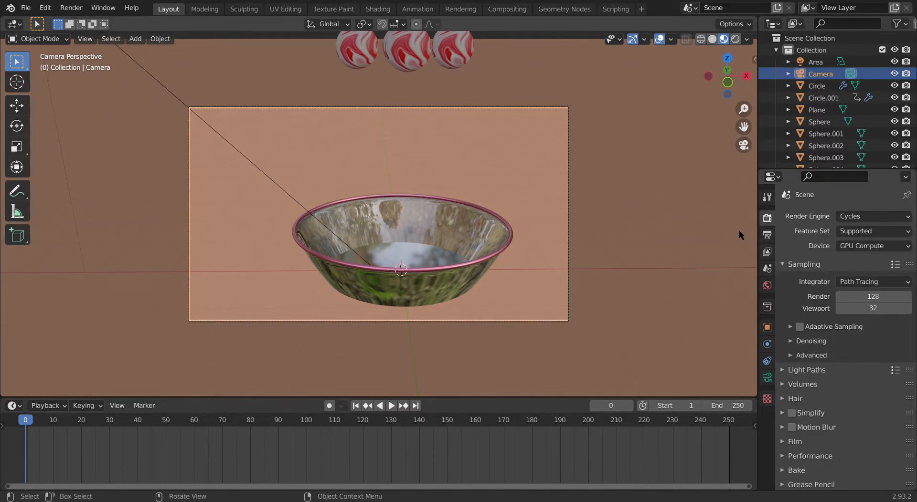
left_click(767, 377)
left_click(767, 235)
left_click(881, 232)
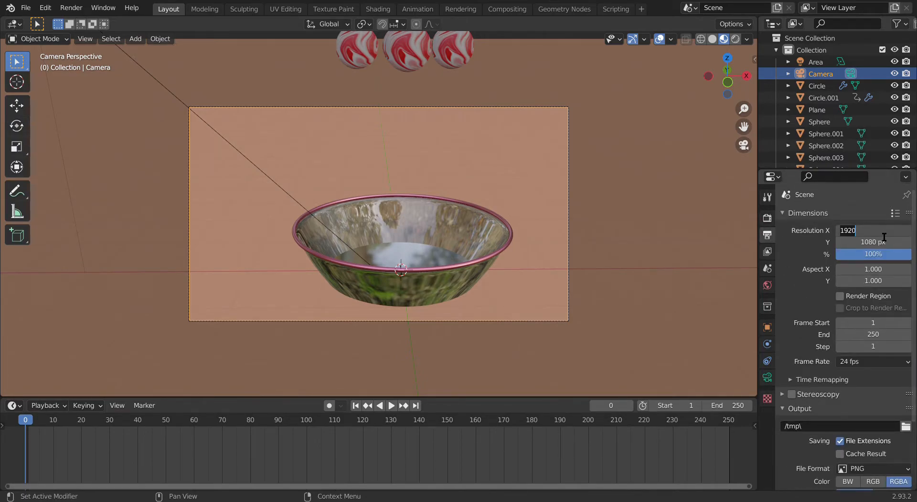
type("10")
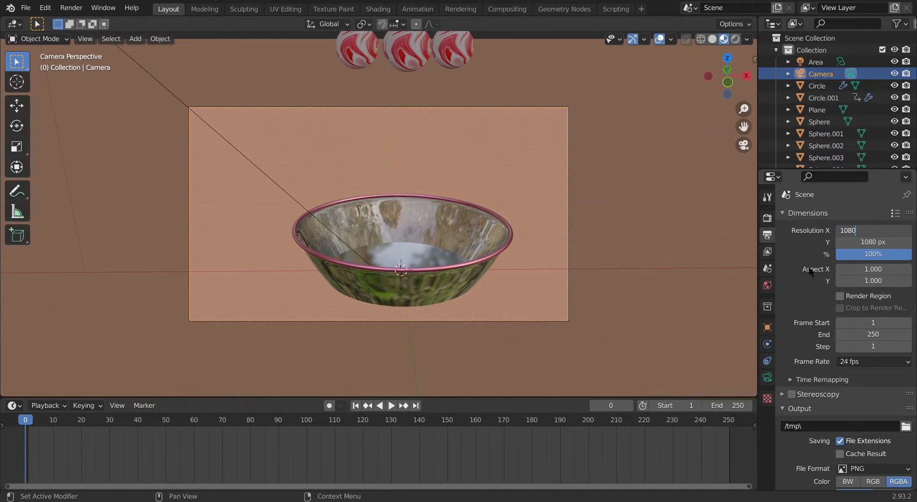
key("Tab")
type("1920")
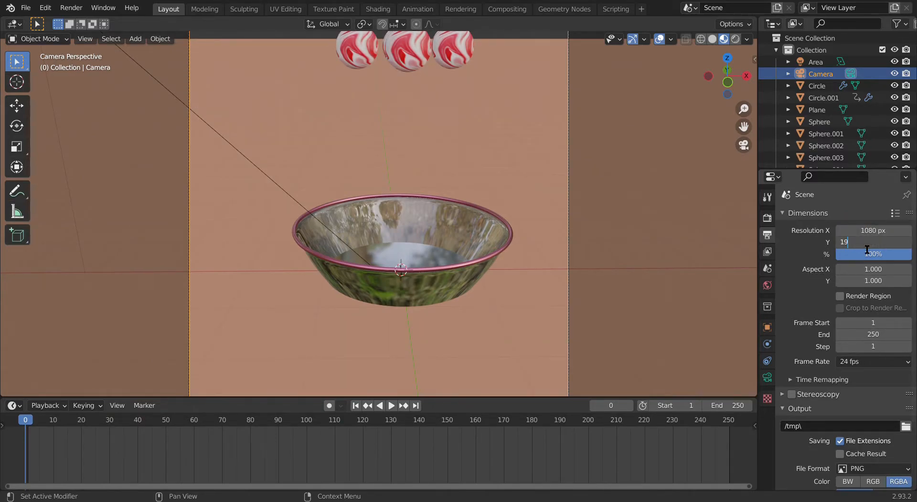
key("Return")
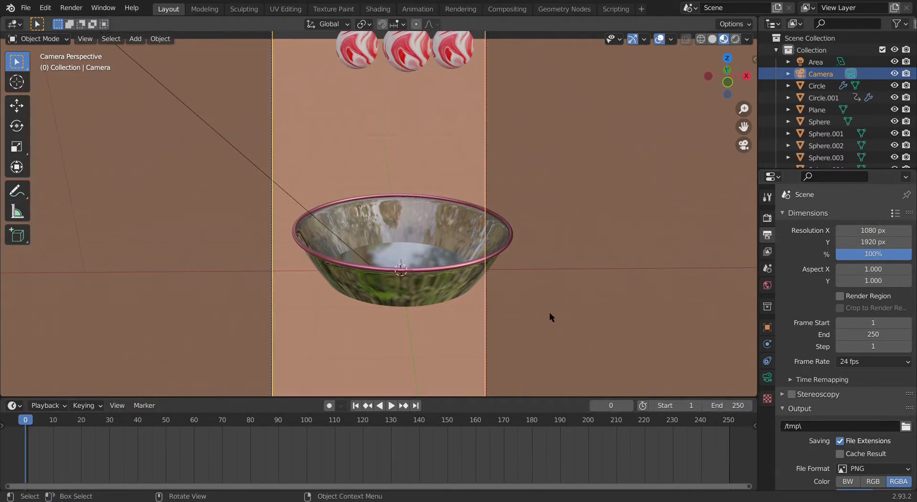
Step: Move the camera about 0.31 m along the global X axis to centre the bowl in the portrait frame
scroll(549, 314, "down", 1)
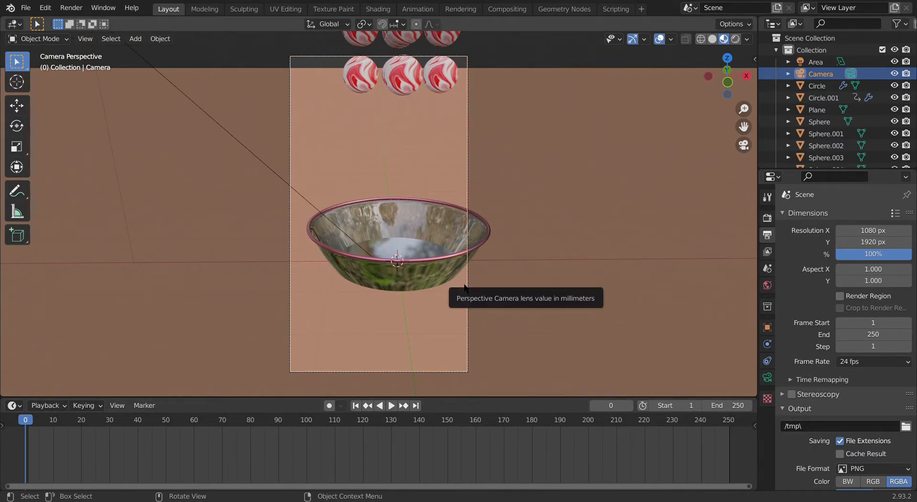
key("g")
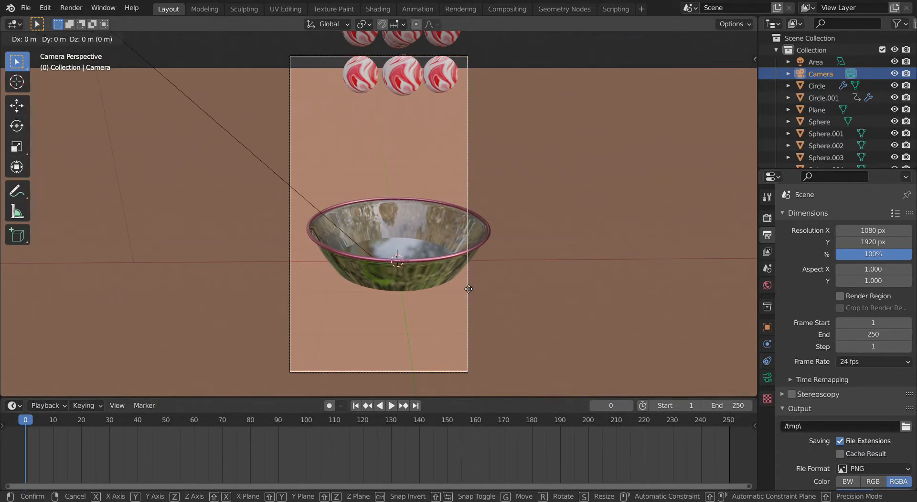
key("x")
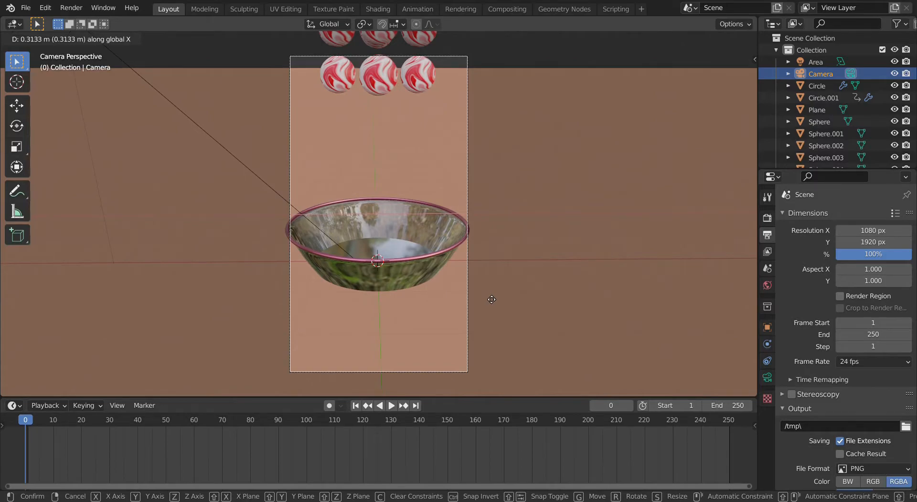
left_click(485, 300)
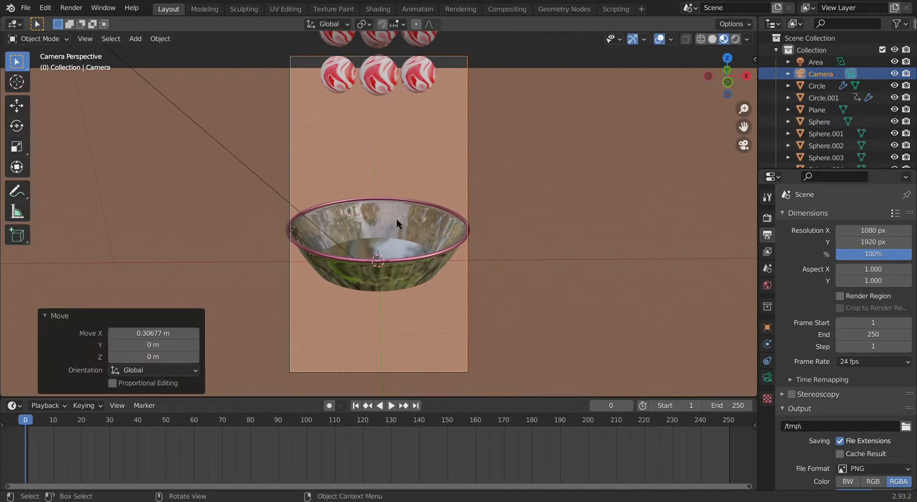
key("g")
key("y")
key("y")
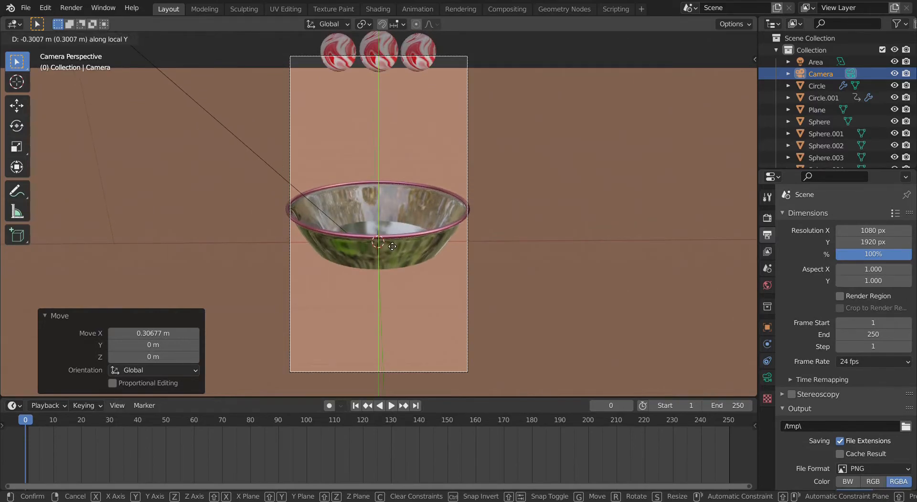
key("y")
key("z")
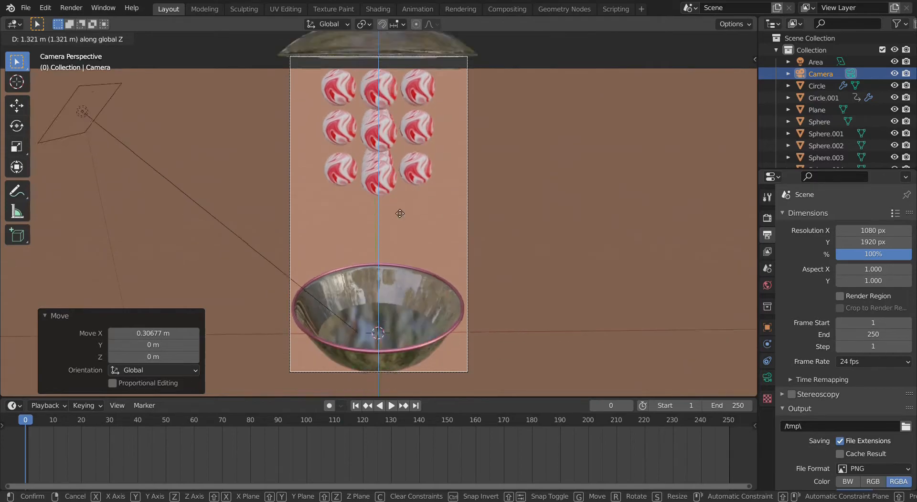
right_click(389, 176)
Step: Move the camera about 1.51 m backwards along its local Z axis to widen the framing around the bowl
key("g")
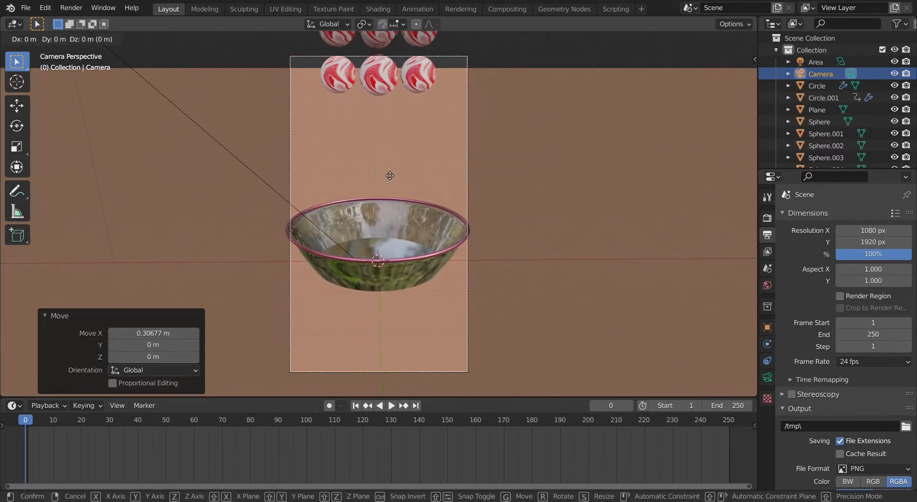
key("z")
key("z")
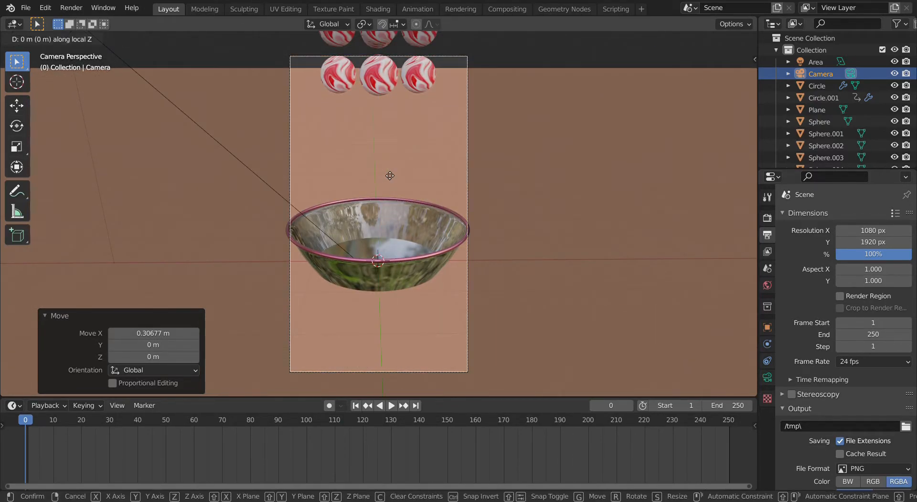
left_click(393, 221)
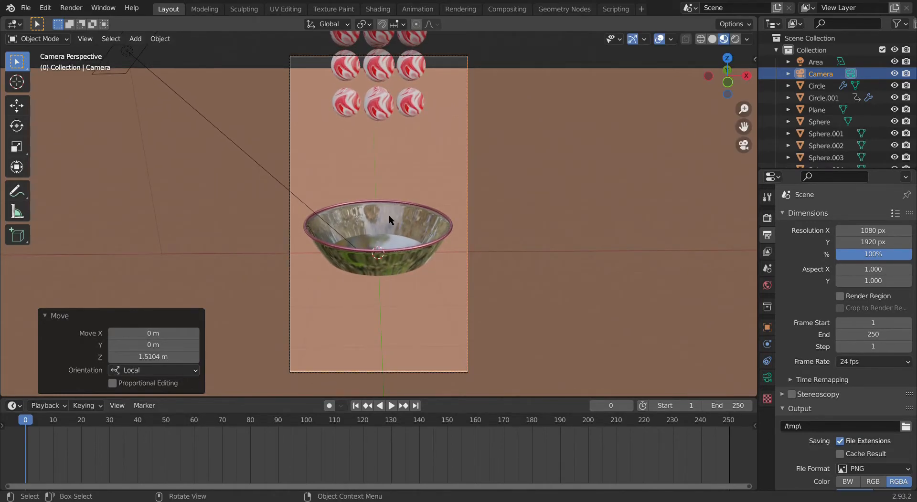
Step: Raise the camera about 0.45 m along the global Z axis while checking the framing in camera view
middle_click_drag(377, 157, 452, 145)
key("KP_0")
key("g")
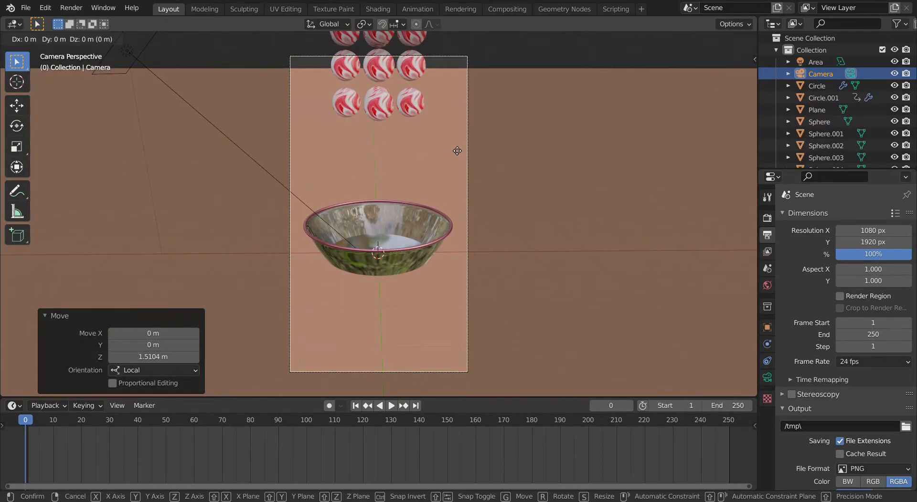
key("z")
left_click(441, 119)
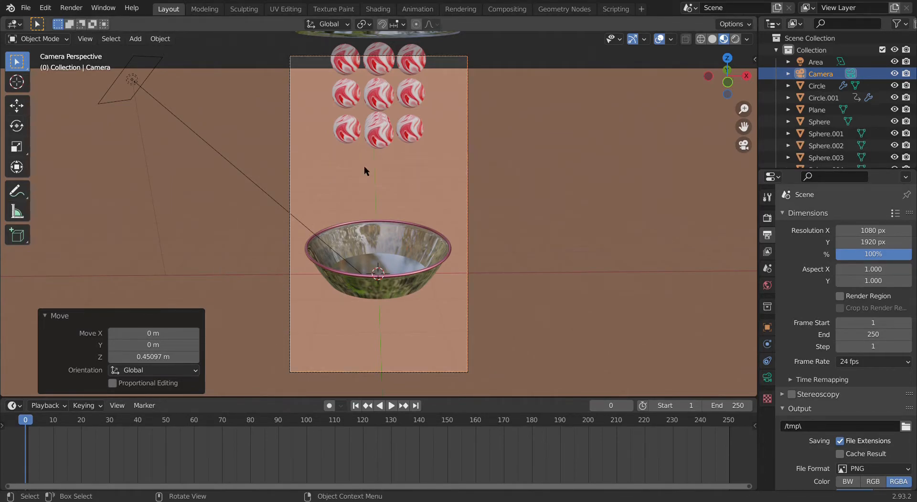
Step: Add a Plain Axes empty at the world origin, inside the bowl
middle_click_drag(257, 131, 404, 168)
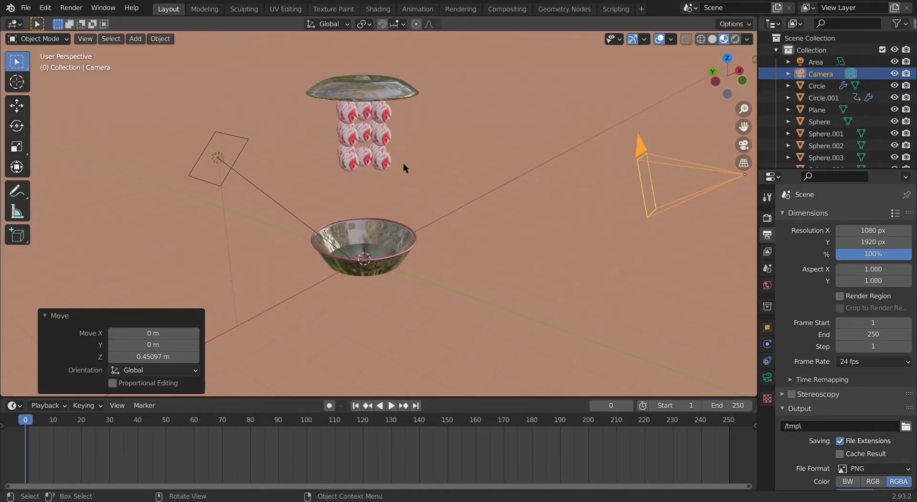
key("shift+a")
mouse_move(404, 162)
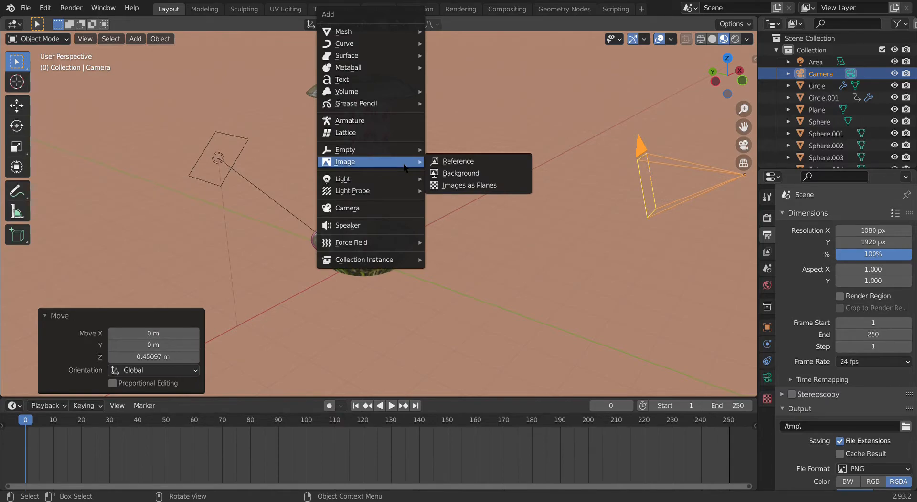
mouse_move(411, 146)
left_click(456, 145)
Step: Raise the empty about 3.4 m along the Z axis into the stack of candy spheres
scroll(334, 225, "up", 3)
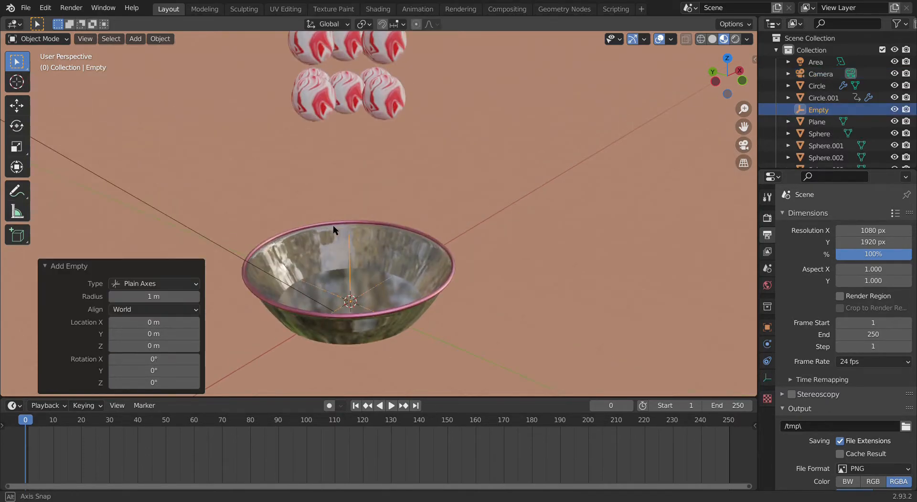
key("g")
key("z")
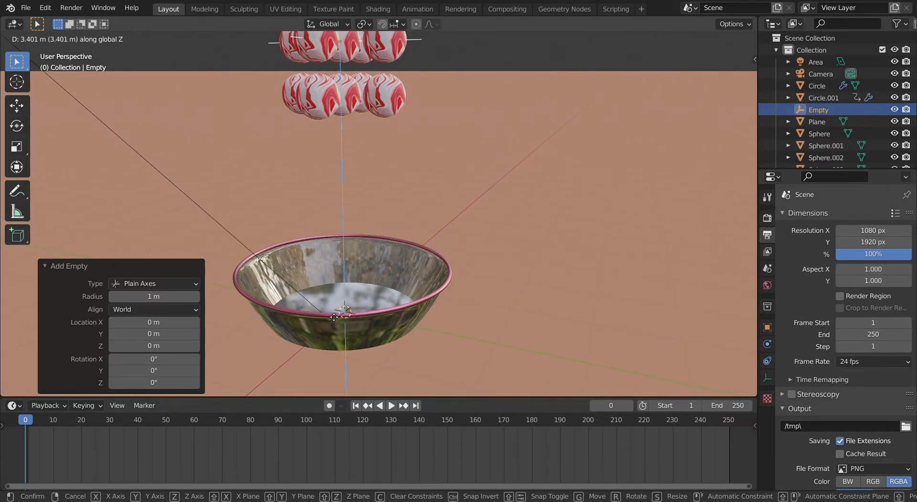
left_click(334, 302)
scroll(334, 302, "down", 2)
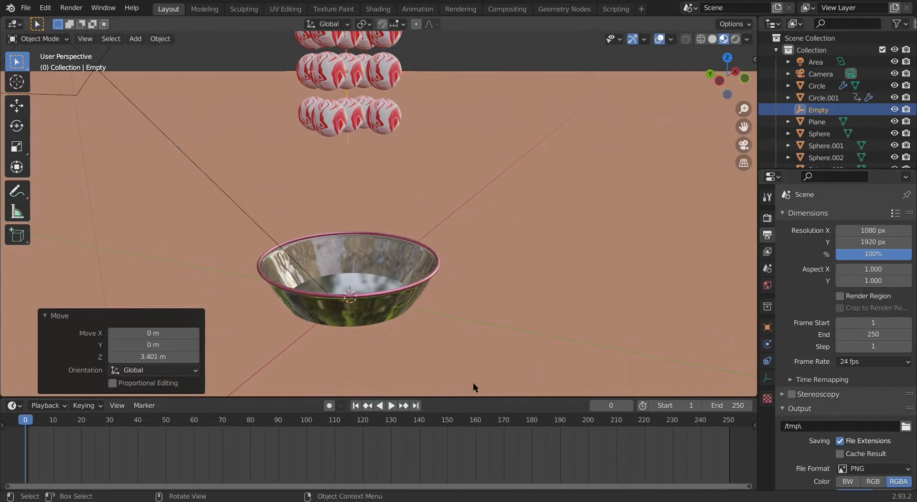
Step: Keyframe the empty's location at frame 1
key("Right")
left_click(767, 328)
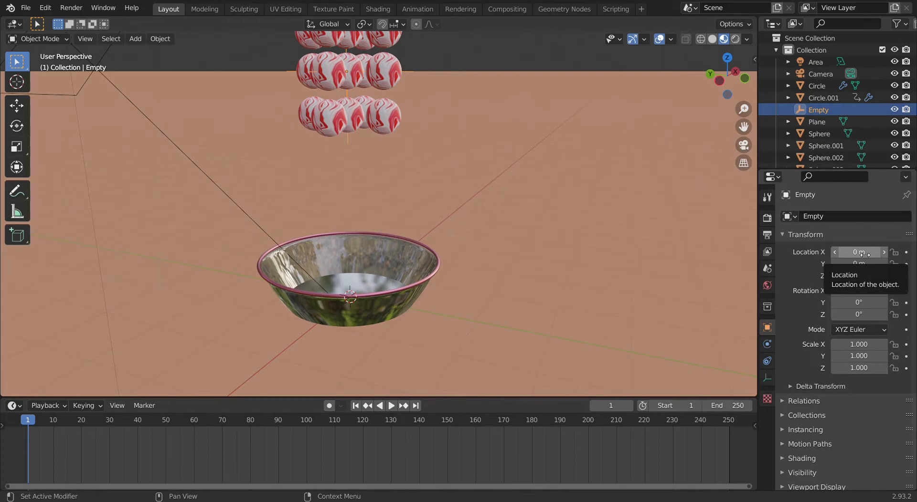
key("i")
mouse_move(316, 258)
middle_mouse_down()
mouse_move(276, 260)
mouse_move(304, 253)
middle_mouse_up()
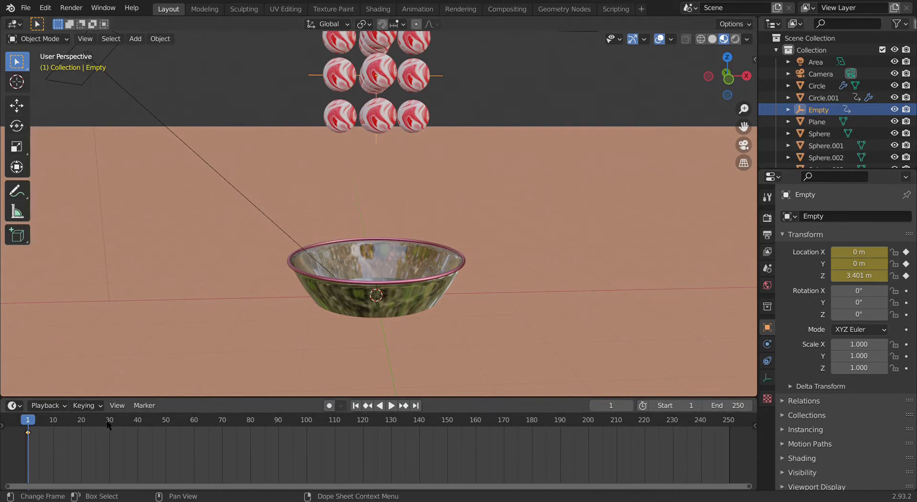
Step: At frame 35, matching the lid's last keyframe, lower the empty to about 0.91 m in Z and keyframe its location
scroll(339, 259, "down", 4)
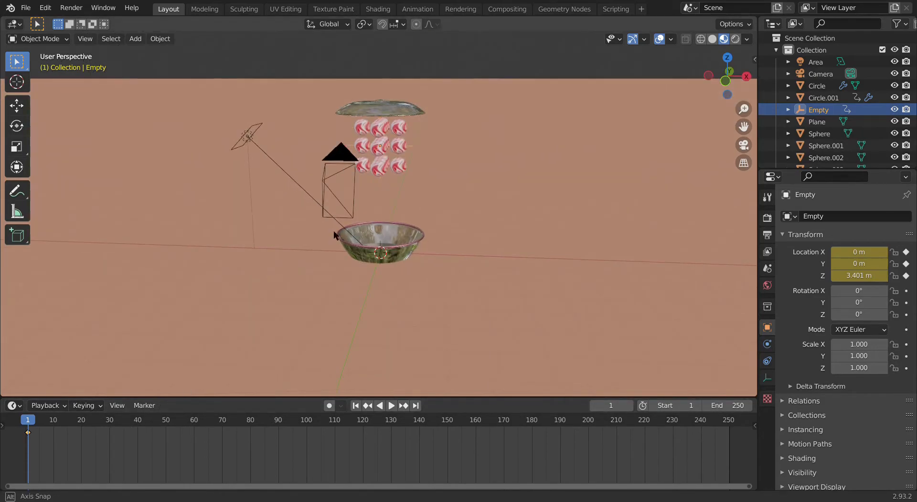
left_click(376, 105)
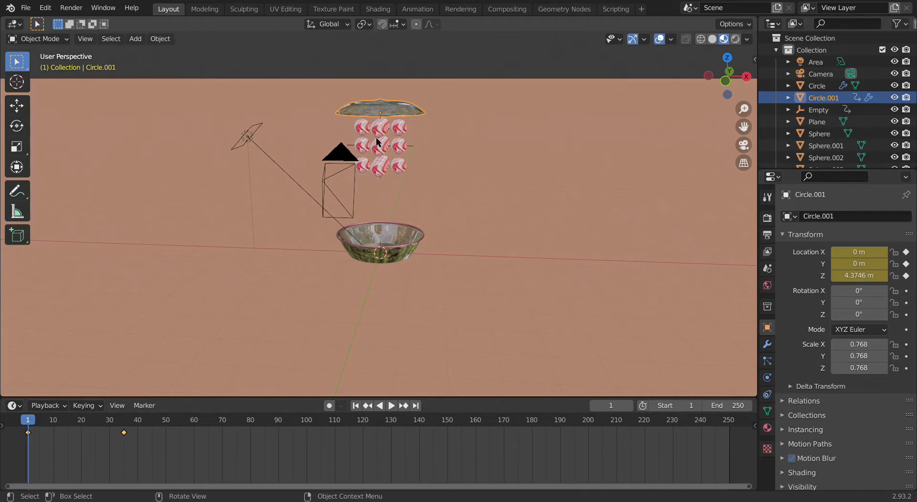
left_click(411, 145)
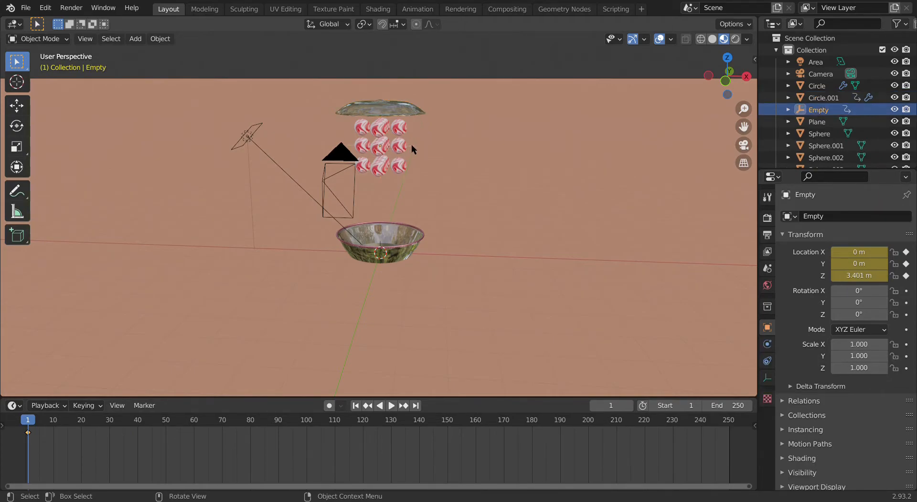
left_click(123, 425)
middle_click_drag(256, 328, 415, 287)
scroll(418, 288, "up", 4)
key("g")
key("z")
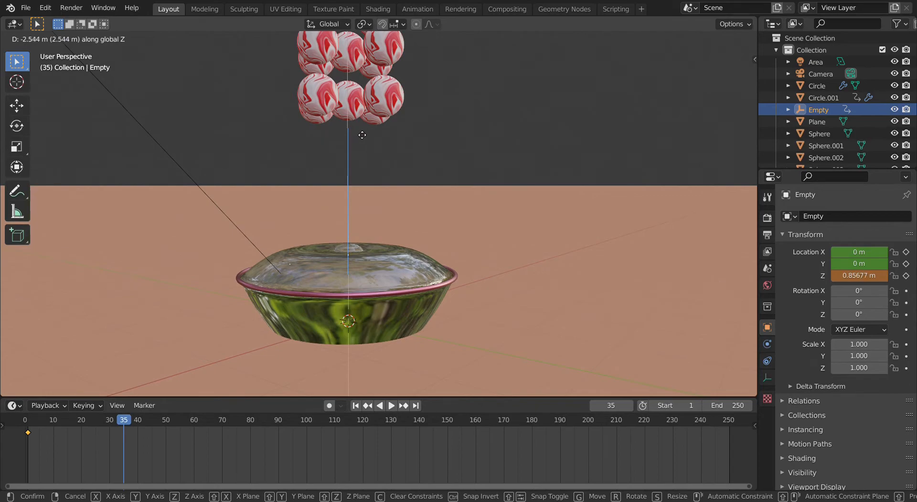
left_click(363, 136)
key("i")
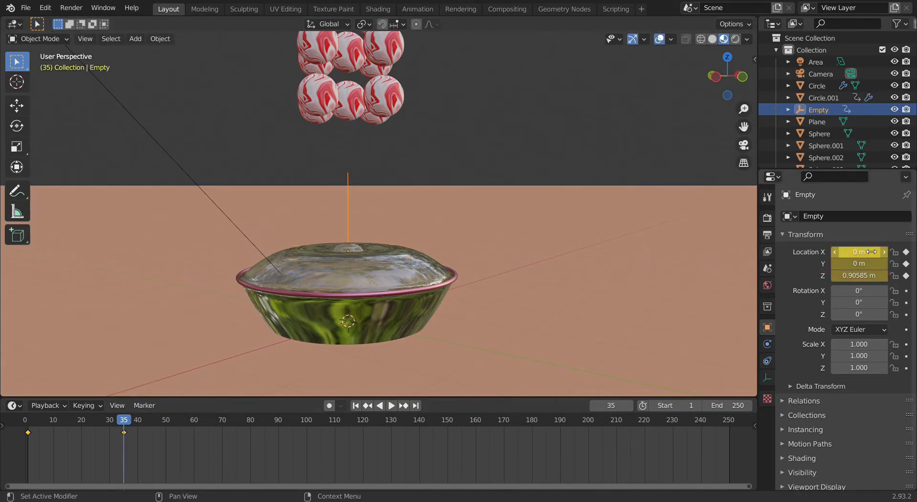
Step: Play the animation from the start and examine how the empty, lid and candy spheres move
left_click_drag(123, 420, 33, 406)
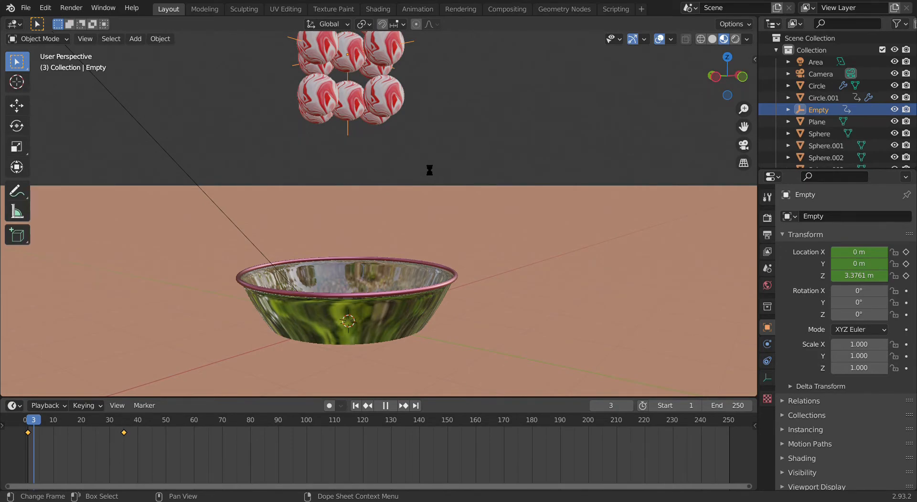
left_click_drag(491, 186, 419, 207)
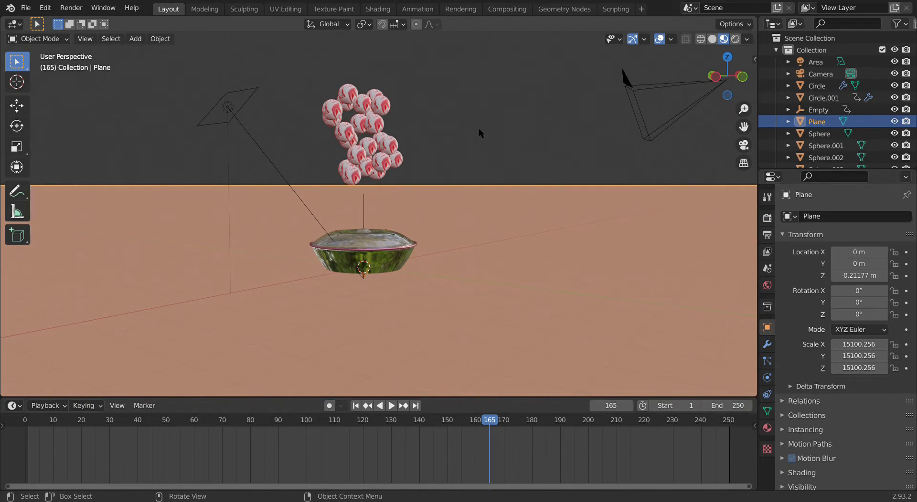
middle_click_drag(479, 128, 365, 167)
scroll(384, 101, "down", 3)
scroll(354, 129, "down", 3)
scroll(391, 115, "up", 3)
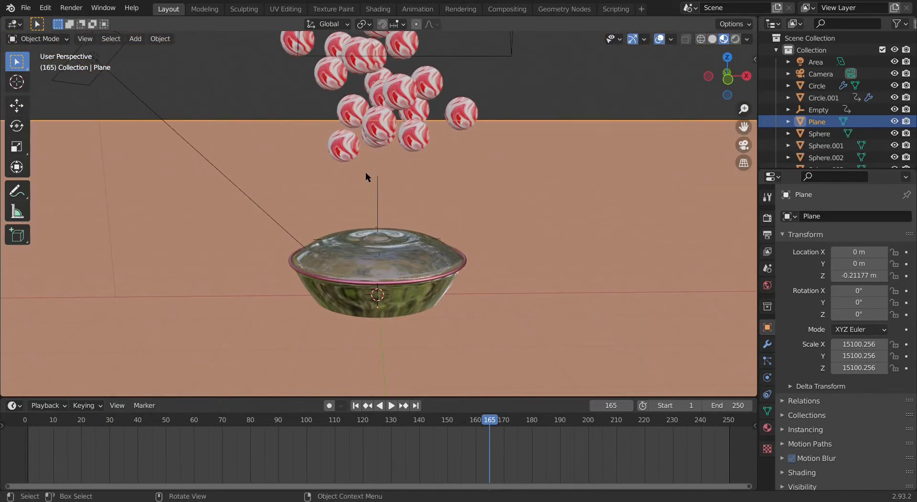
left_click(385, 188, "shift")
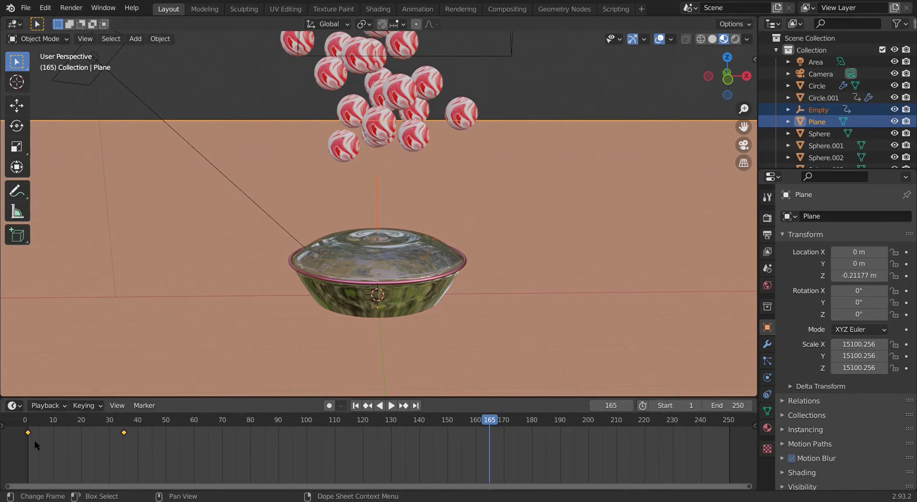
key("shift+Left")
key("space")
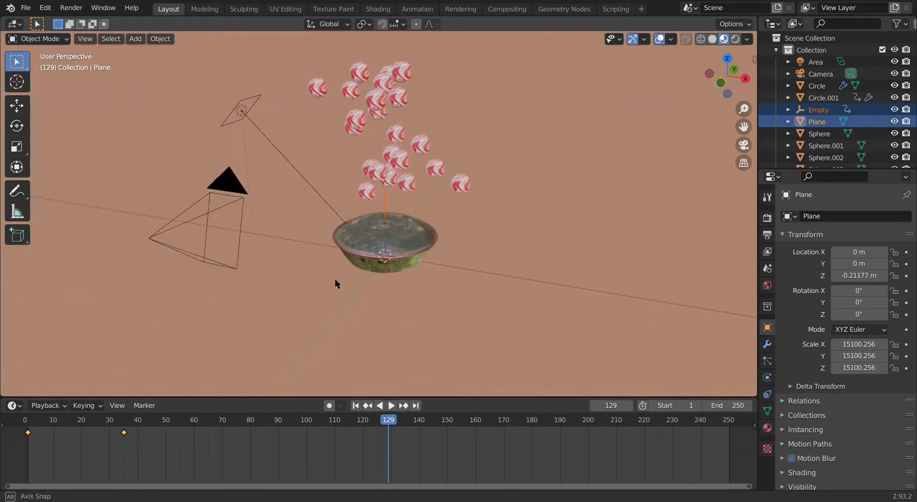
Step: Enable depth of field on the scene's camera
middle_click_drag(335, 279, 347, 235)
left_click(312, 187)
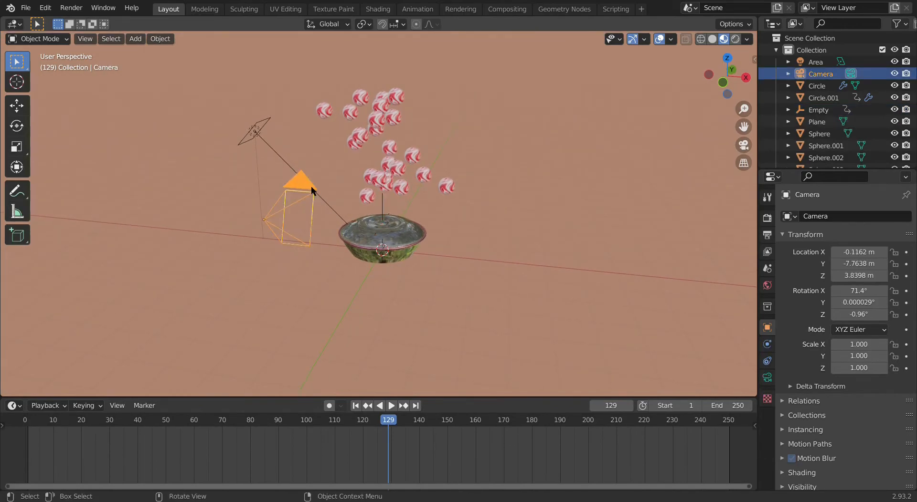
left_click(766, 379)
scroll(842, 351, "down", 3)
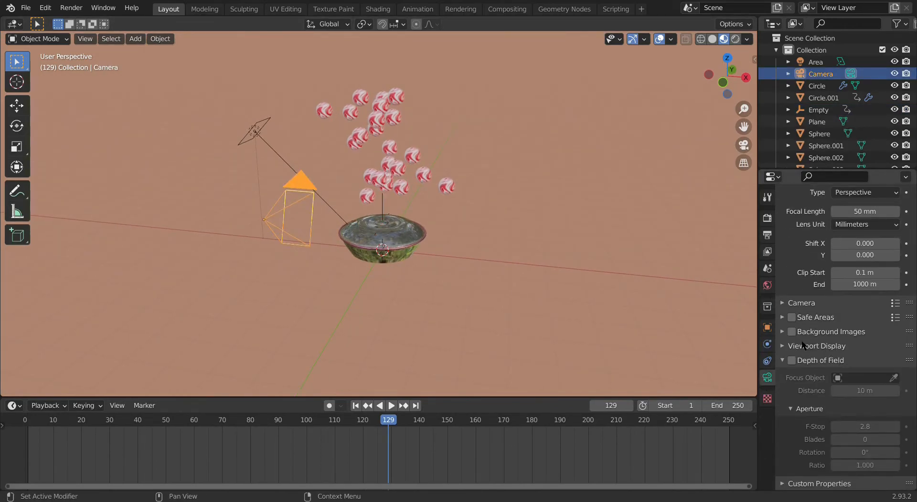
left_click(803, 362)
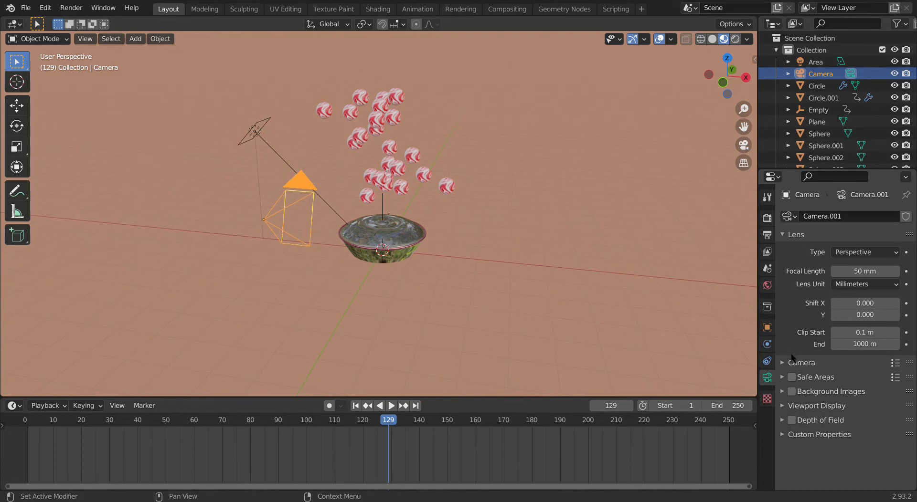
left_click(786, 406)
scroll(793, 411, "down", 3)
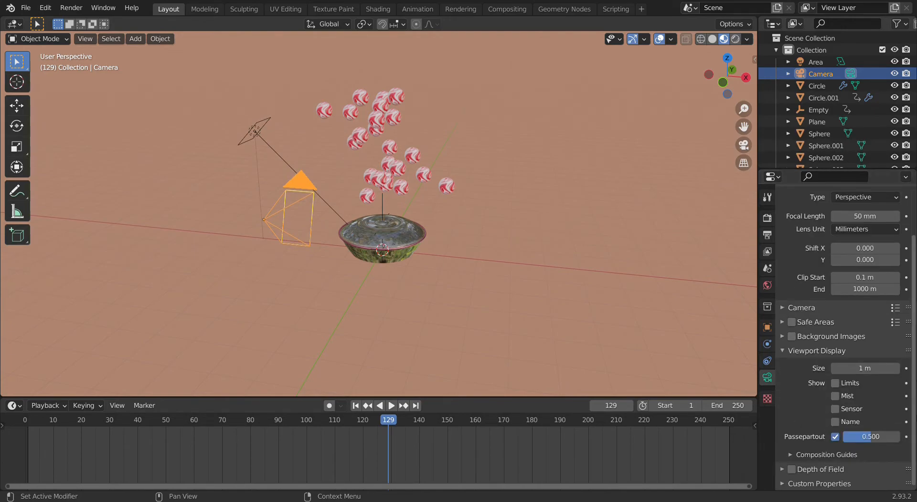
left_click(792, 470)
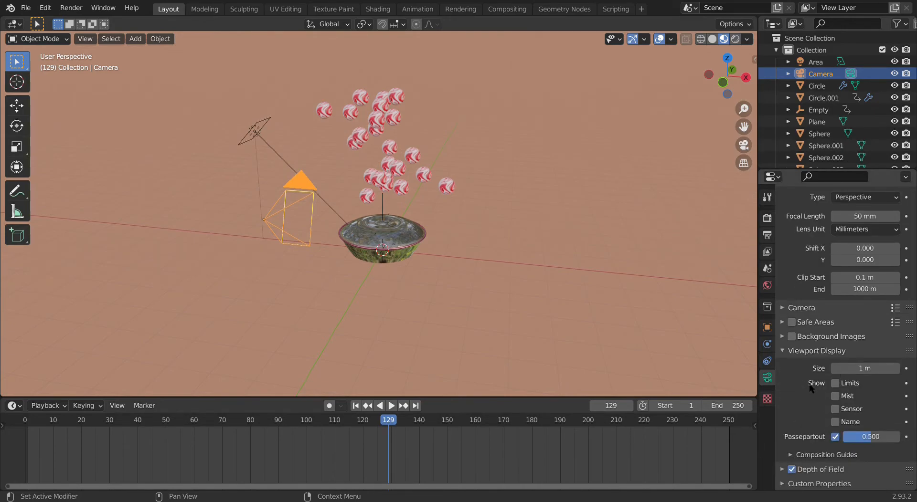
Step: Set the Empty as the focus object for the camera's depth of field
left_click(782, 469)
scroll(812, 430, "down", 5)
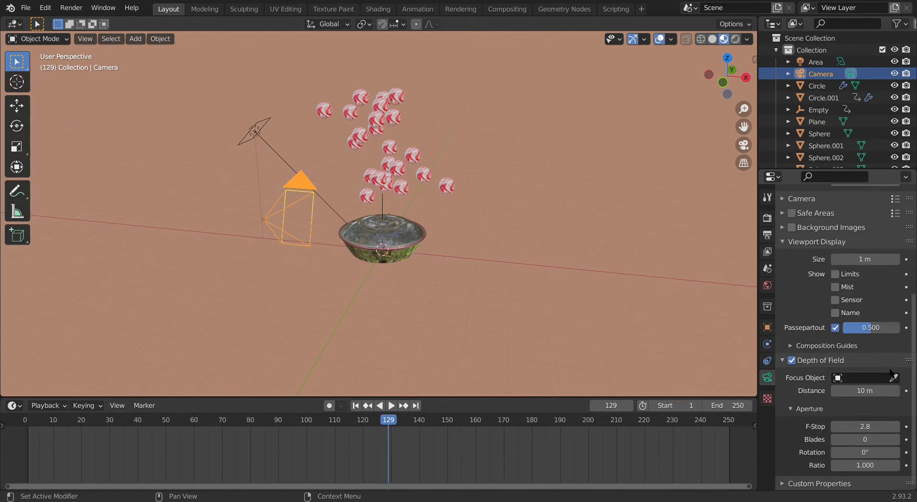
left_click(854, 382)
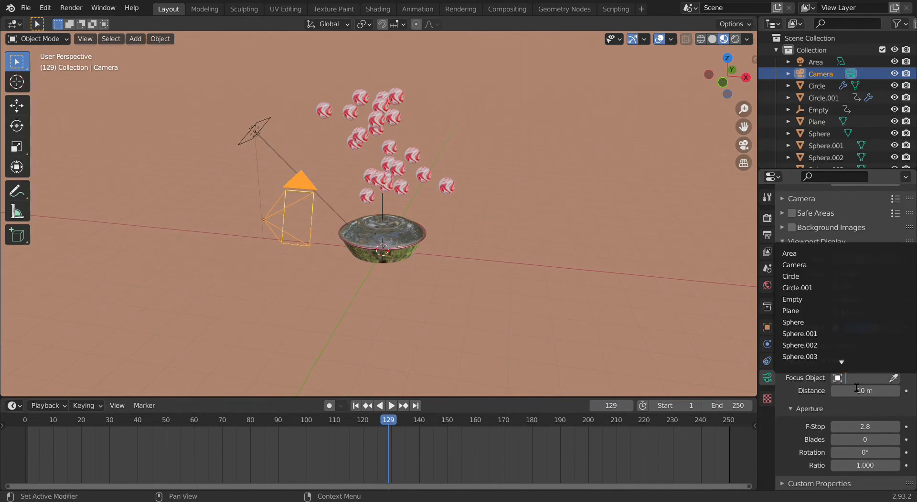
left_click(810, 300)
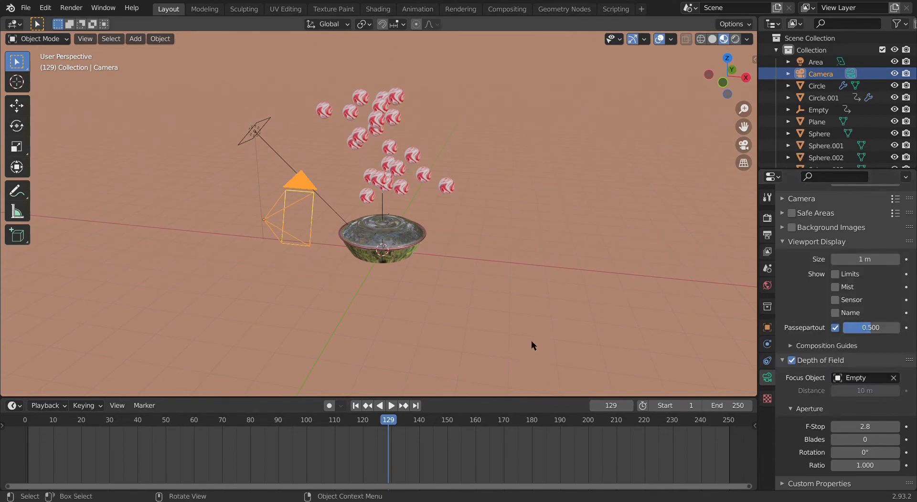
Step: Return the animation to frame 0 and view the candy spheres and bowl through the camera
left_click_drag(394, 429, 17, 423)
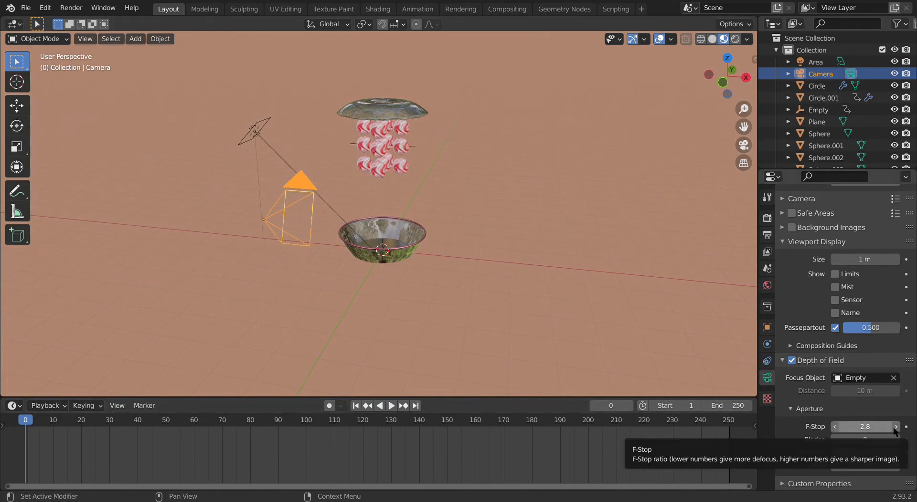
scroll(425, 316, "up", 3)
middle_click_drag(425, 316, 463, 288)
scroll(462, 288, "up", 1)
key("KP_0")
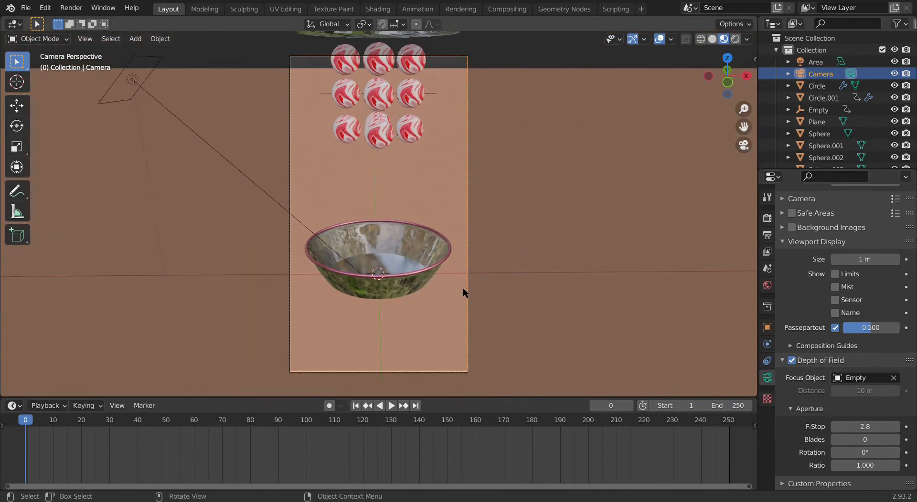